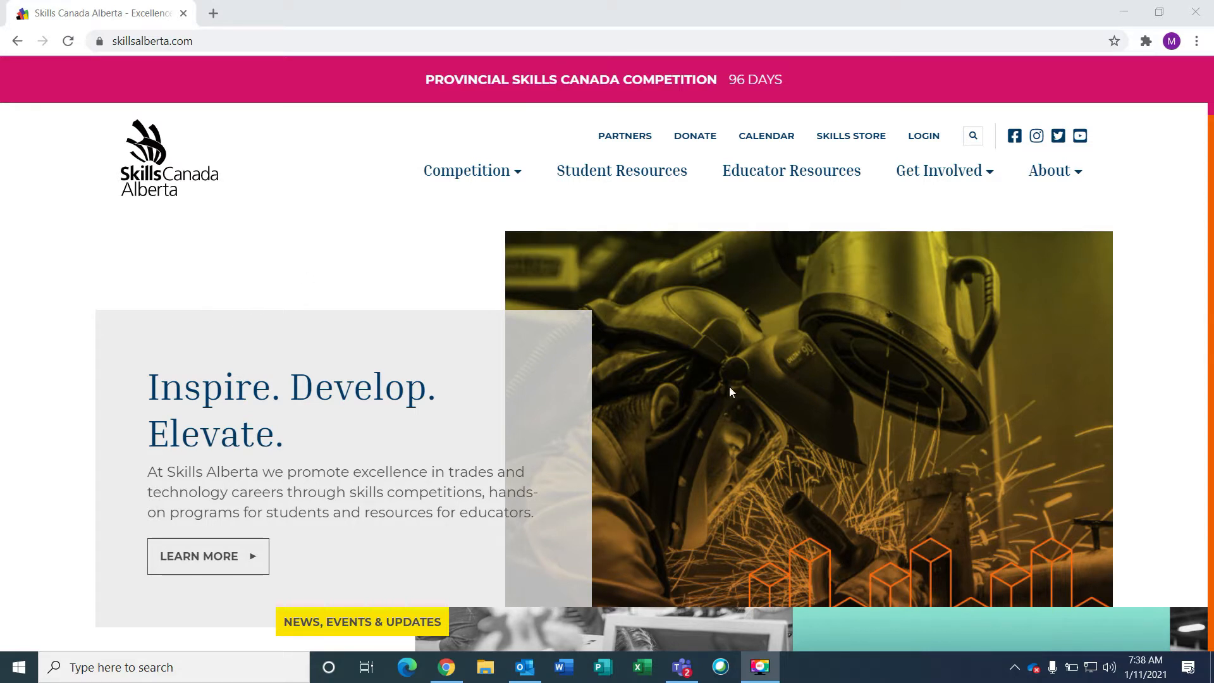
Open the Skills Alberta Portal login page from the LOGIN link on skillsalberta.com
click(936, 140)
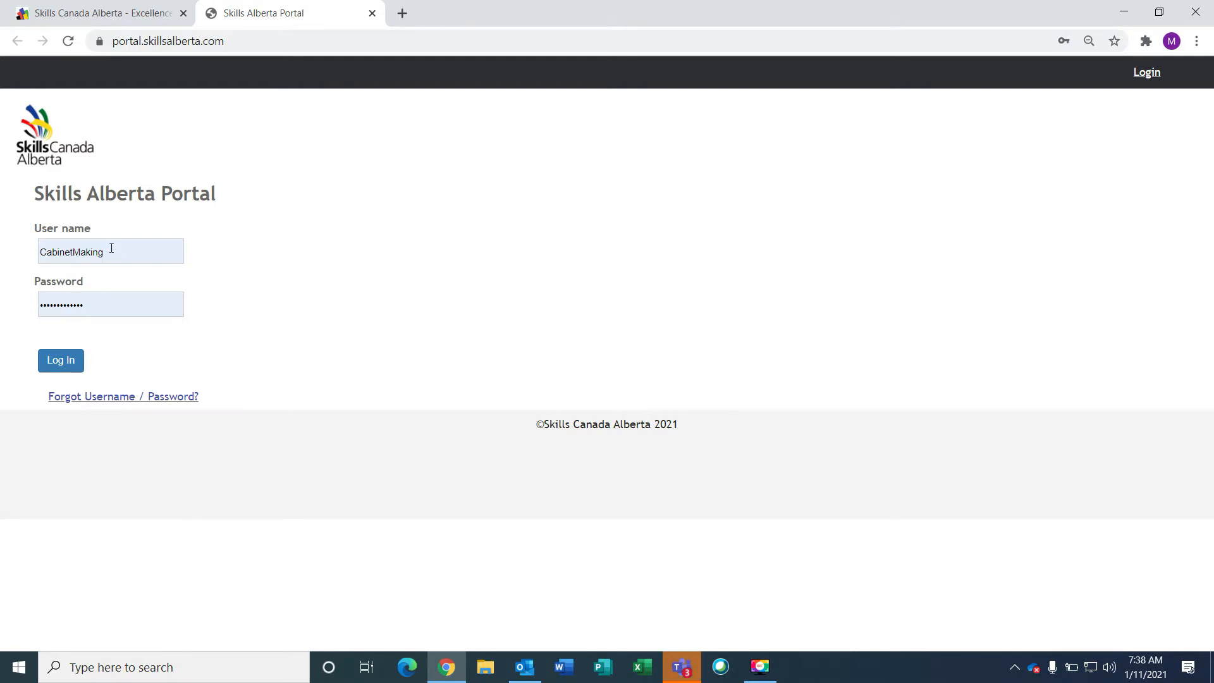
Log in with the saved committee credentials and select the member e-mail field
click(56, 372)
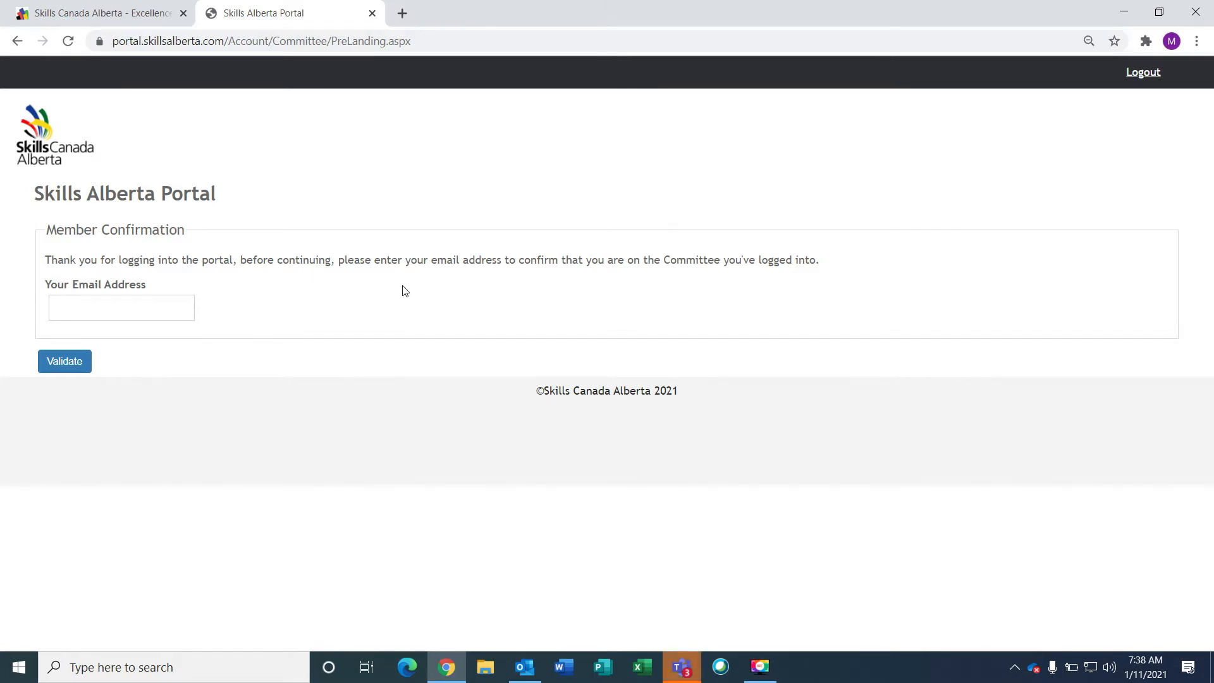
click(148, 298)
Paste the member's e-mail address and validate committee membership
key(ctrl+v)
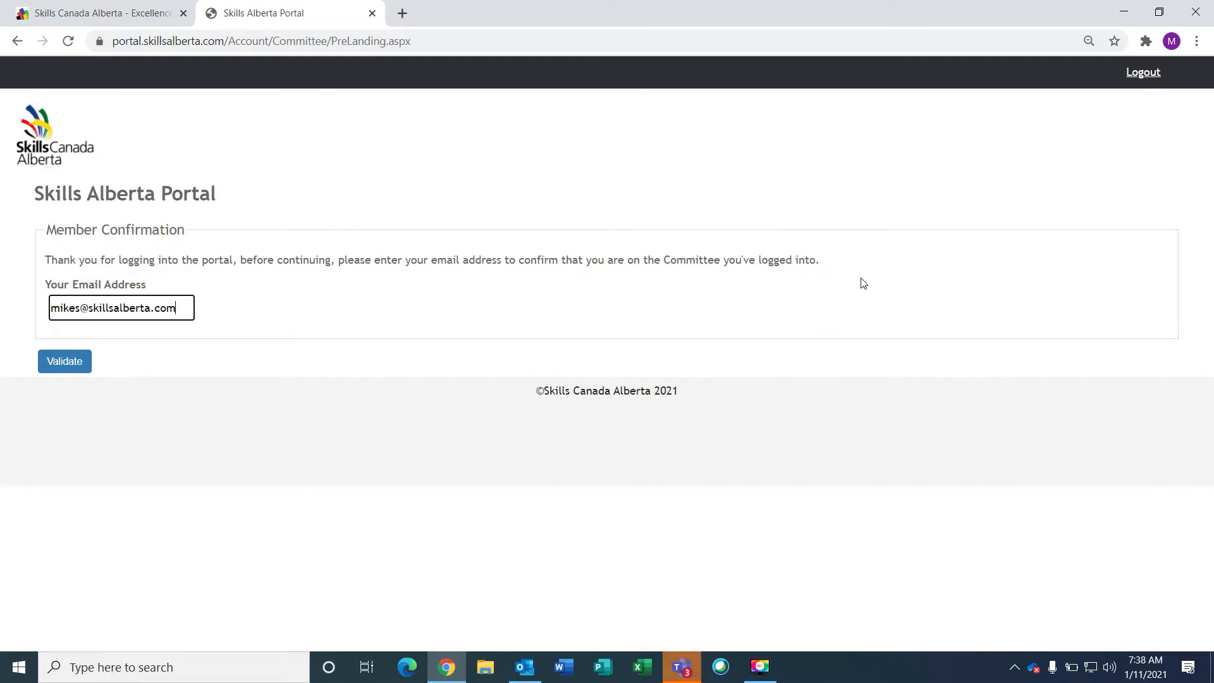
click(68, 362)
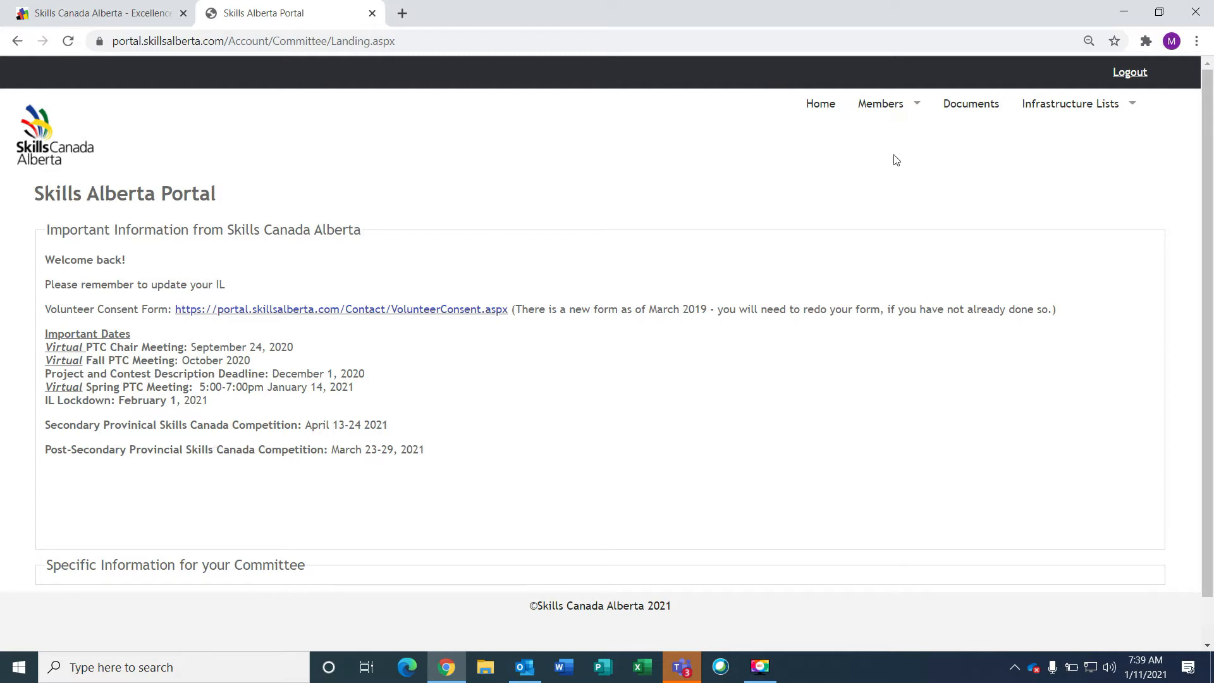
Browse the Members menu, then show the Infrastructure Lists dropdown of 2021 lists
click(891, 106)
click(1071, 104)
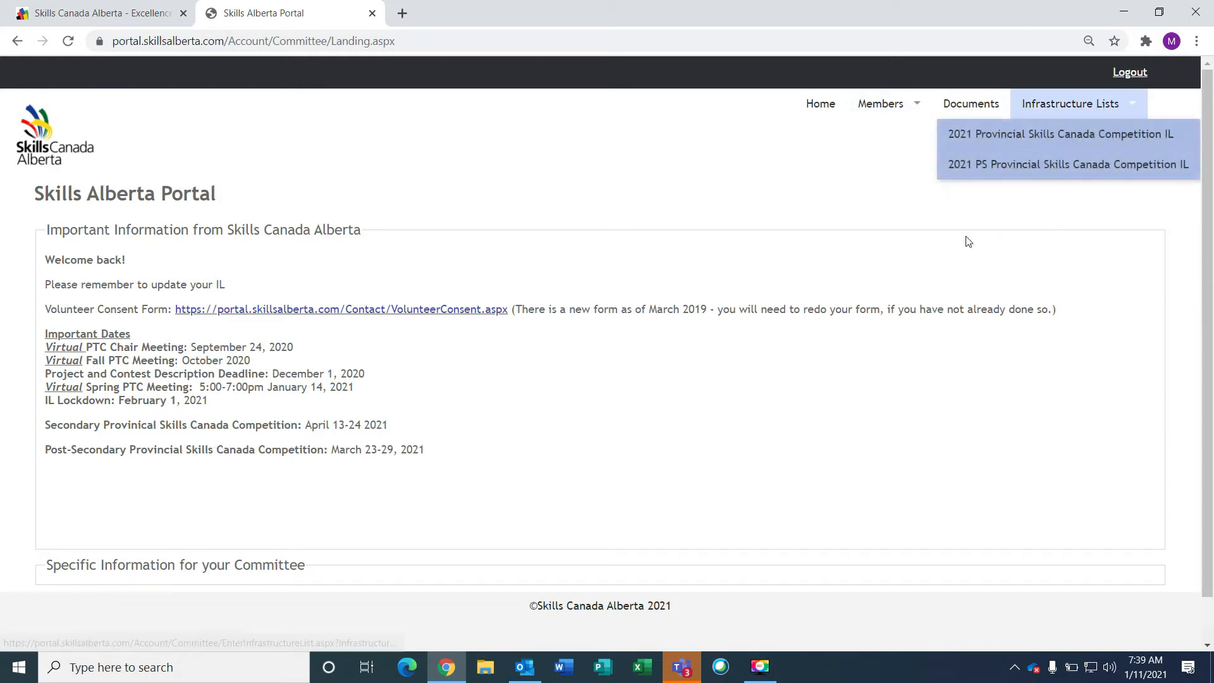
click(838, 218)
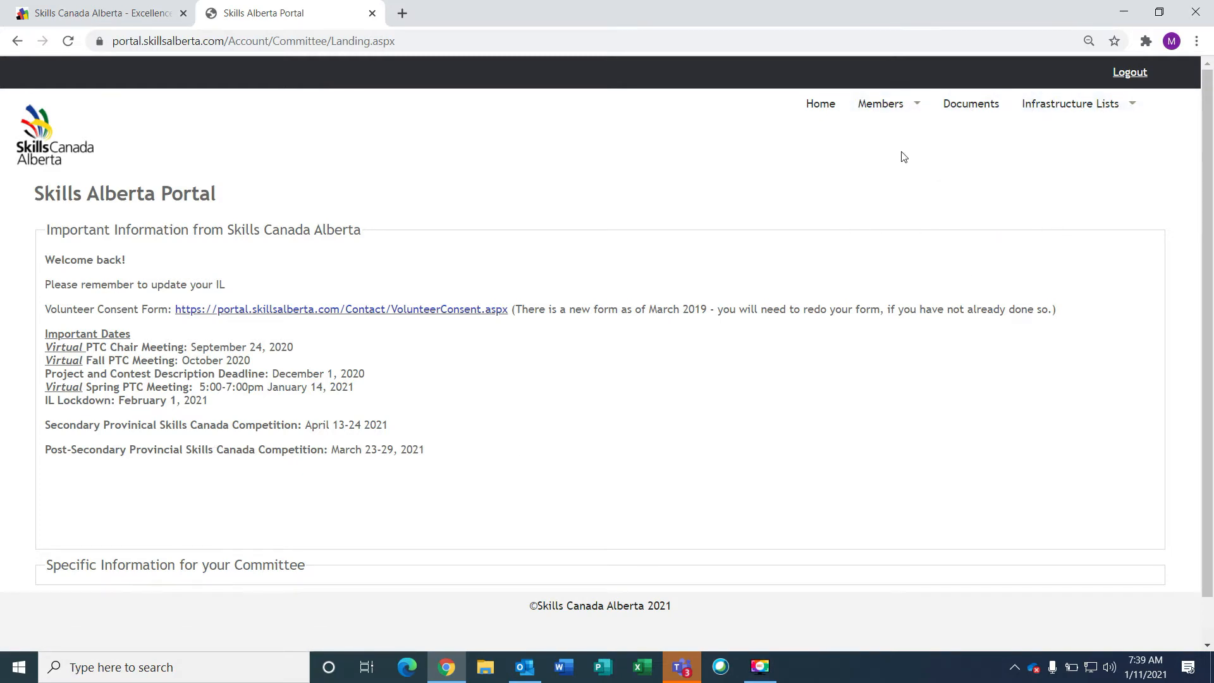
click(880, 105)
click(982, 106)
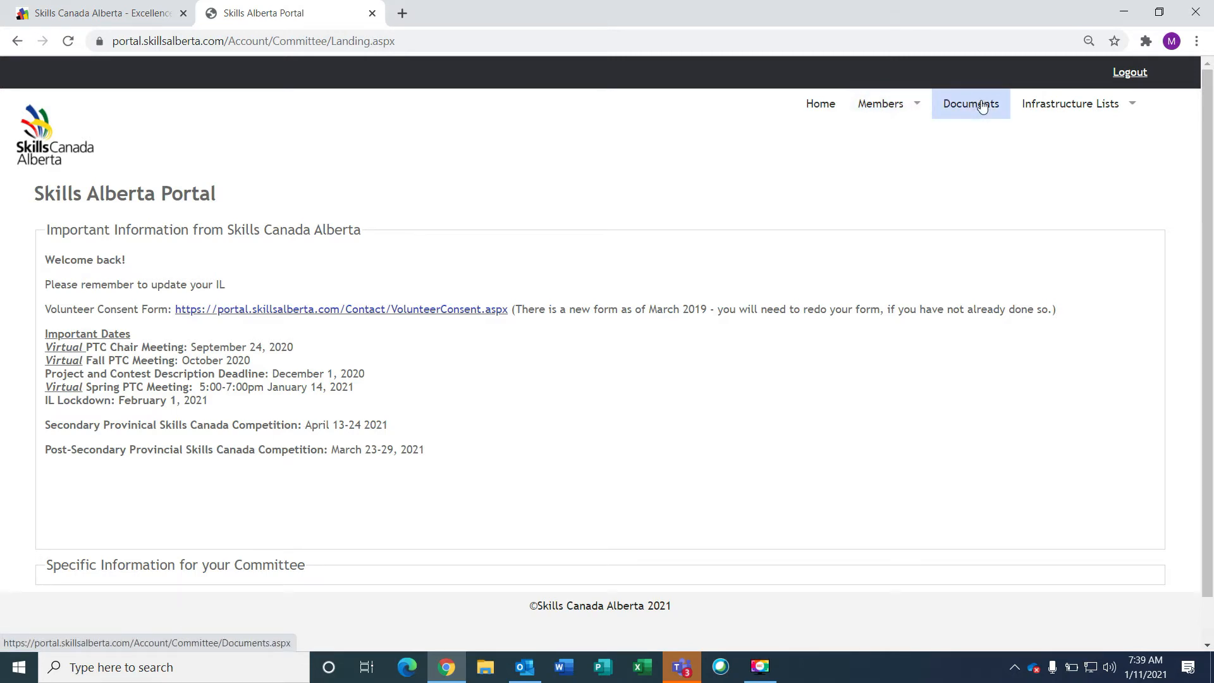
click(1076, 105)
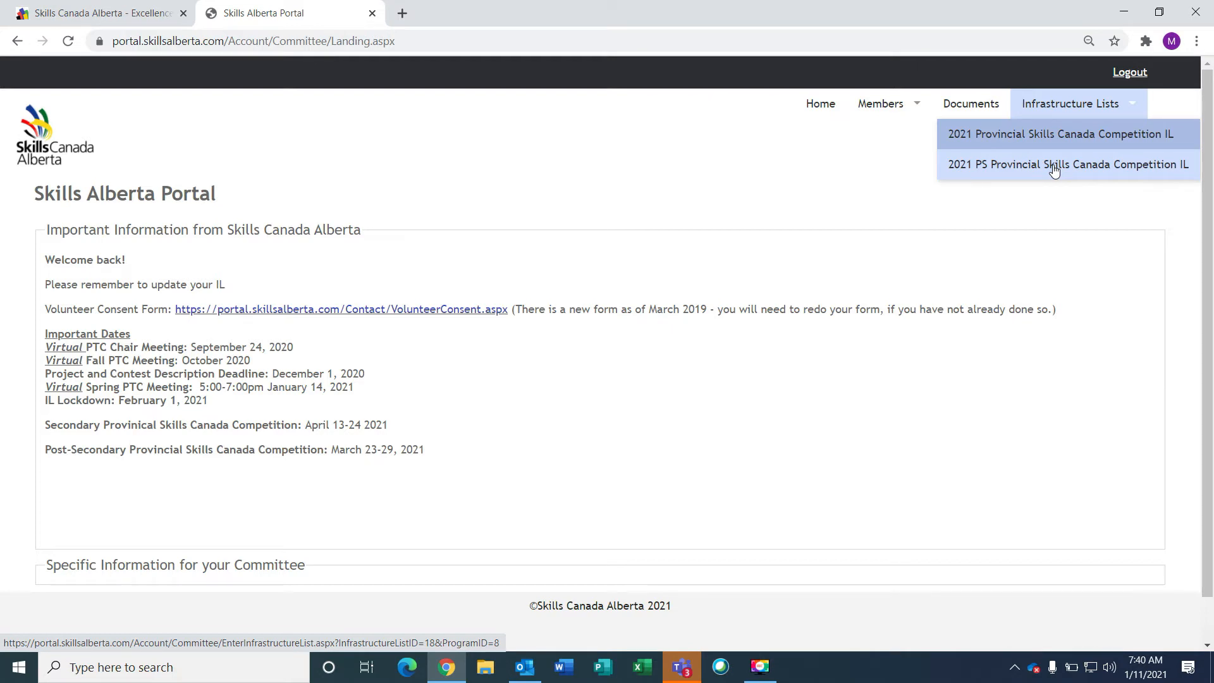
Open the 2021 Provincial Skills Canada Competition IL order form and its materials item list
click(1062, 135)
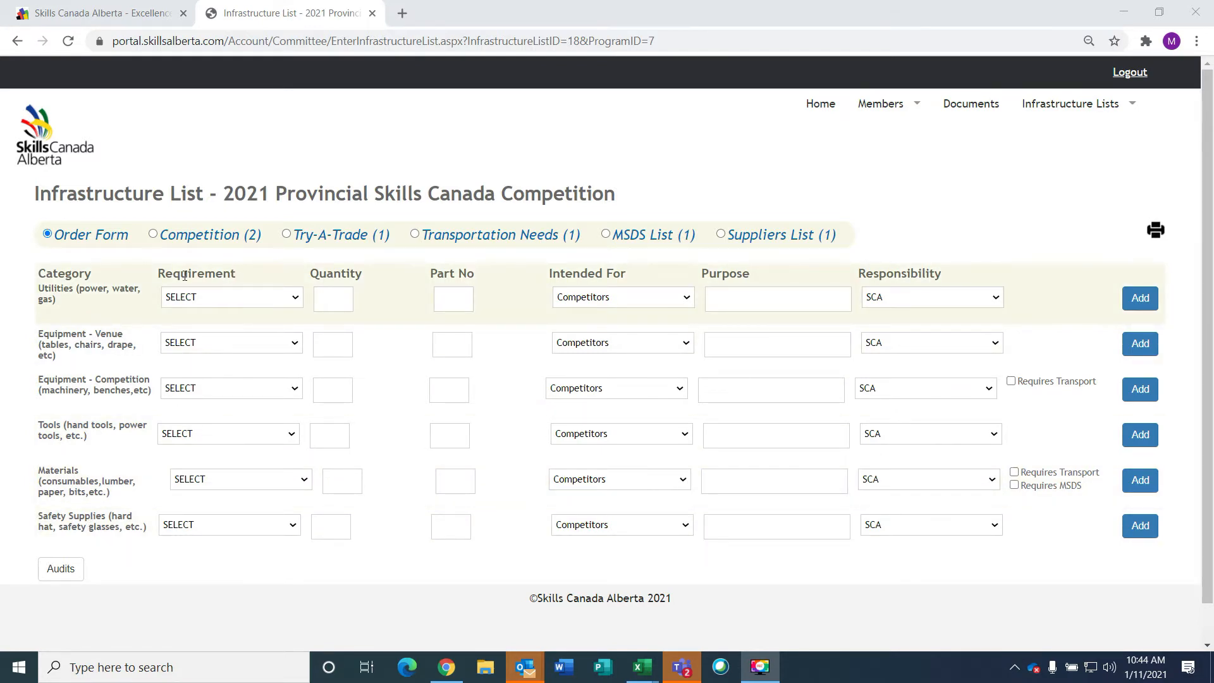
click(296, 302)
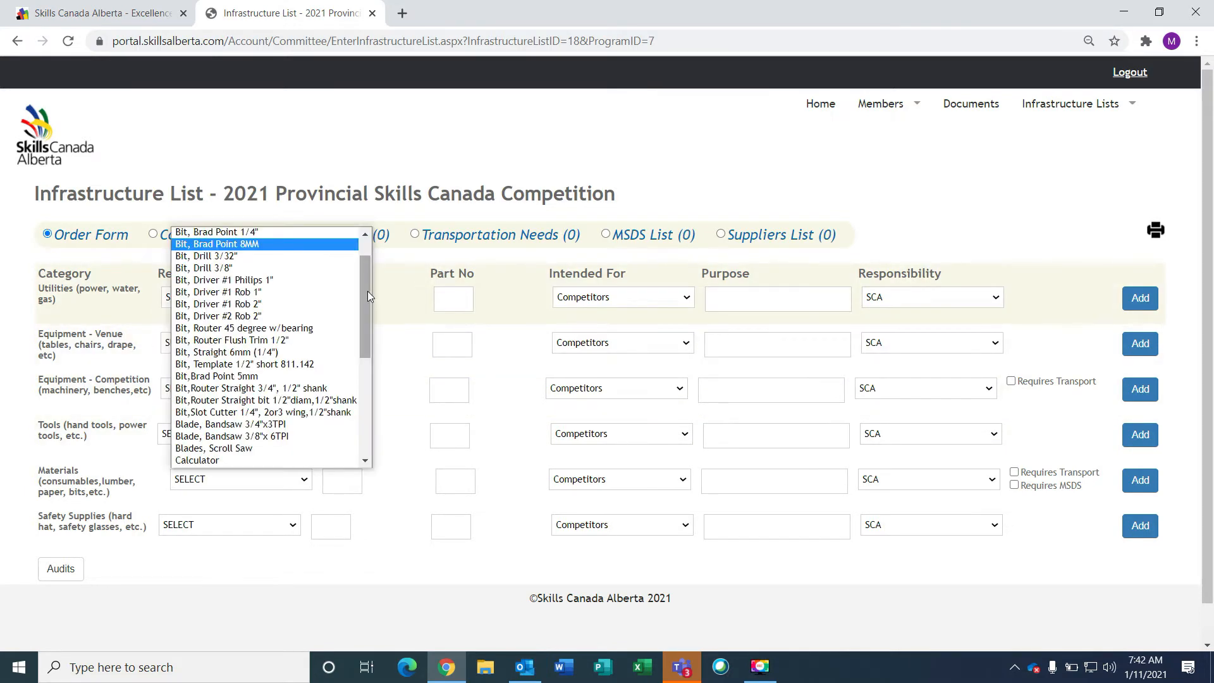
Enter Countersink, #6 Complete, quantity 22, part DW2567, for Competitors, purpose 'Pre Drilling'
drag(367, 291, 364, 348)
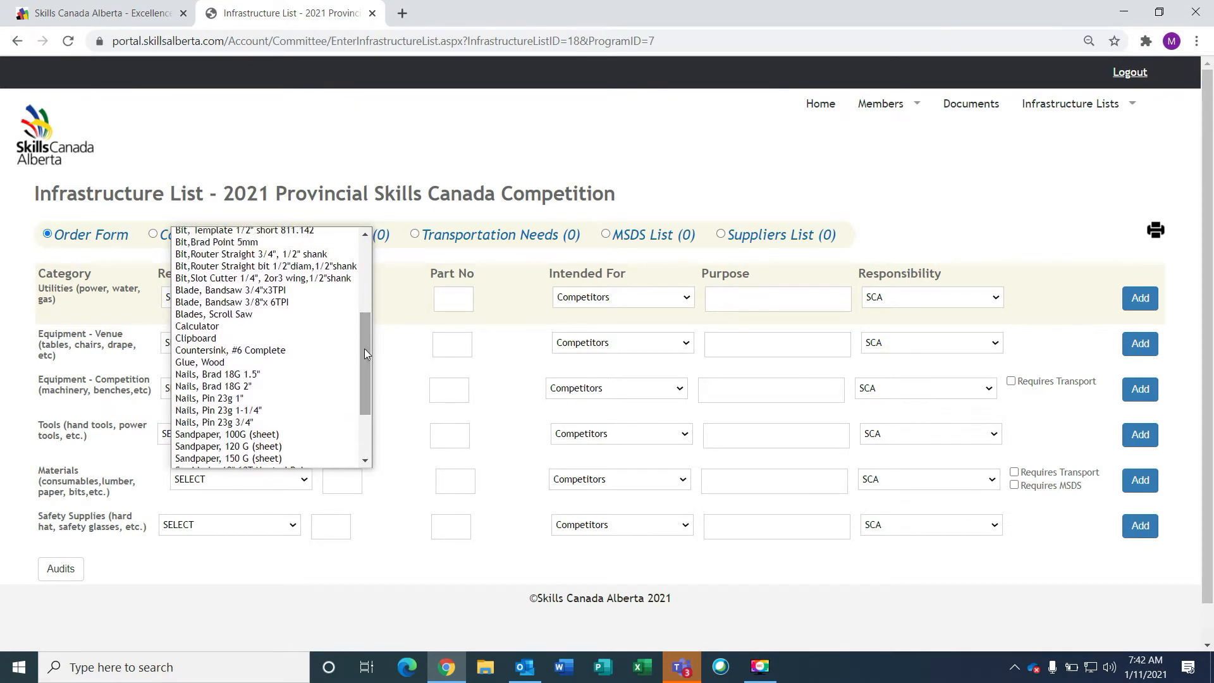
click(222, 352)
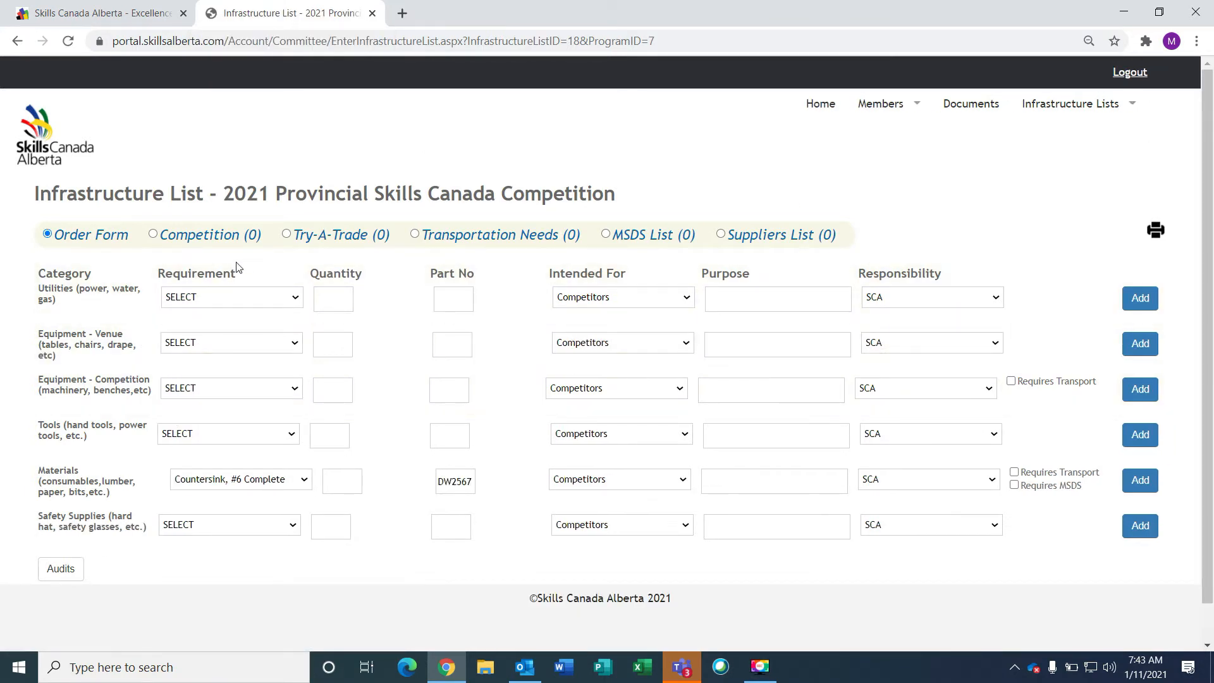
click(352, 480)
text(22)
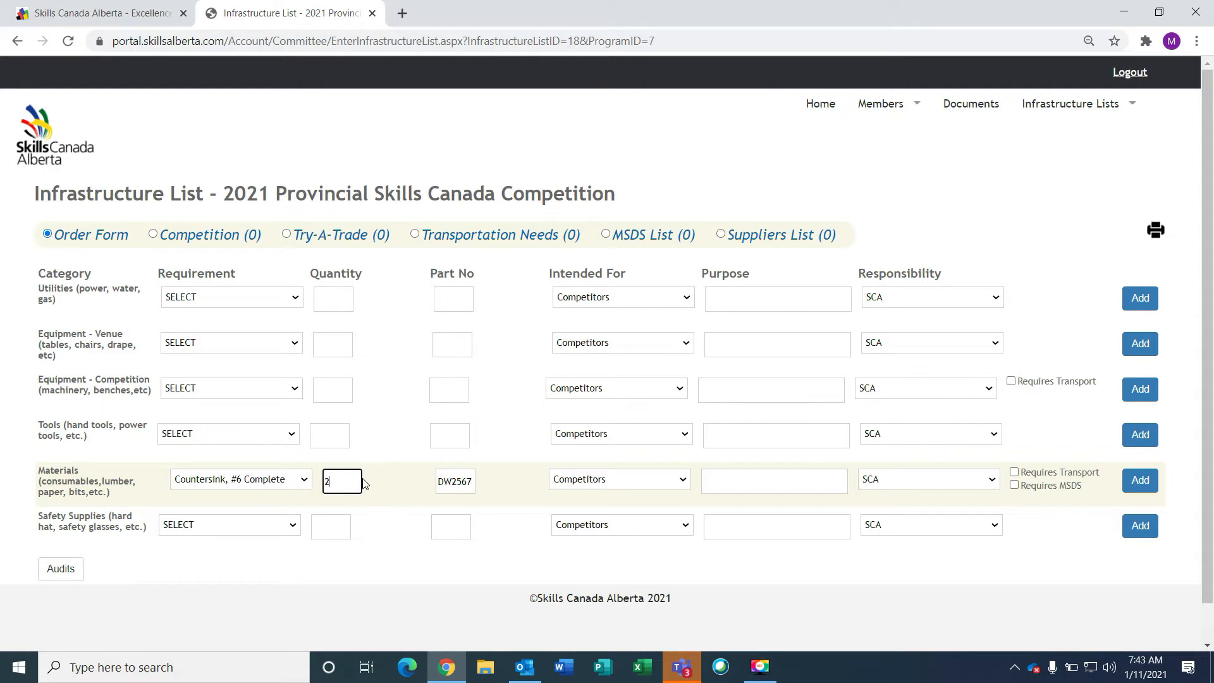
click(469, 487)
click(514, 488)
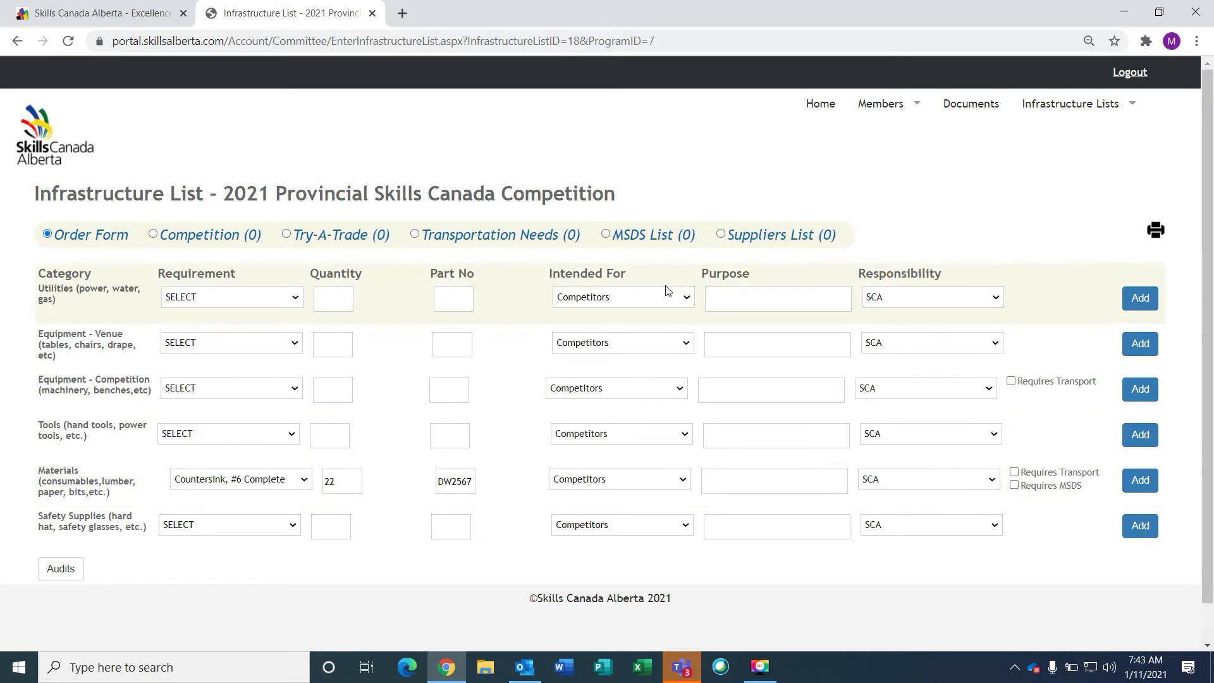
click(688, 482)
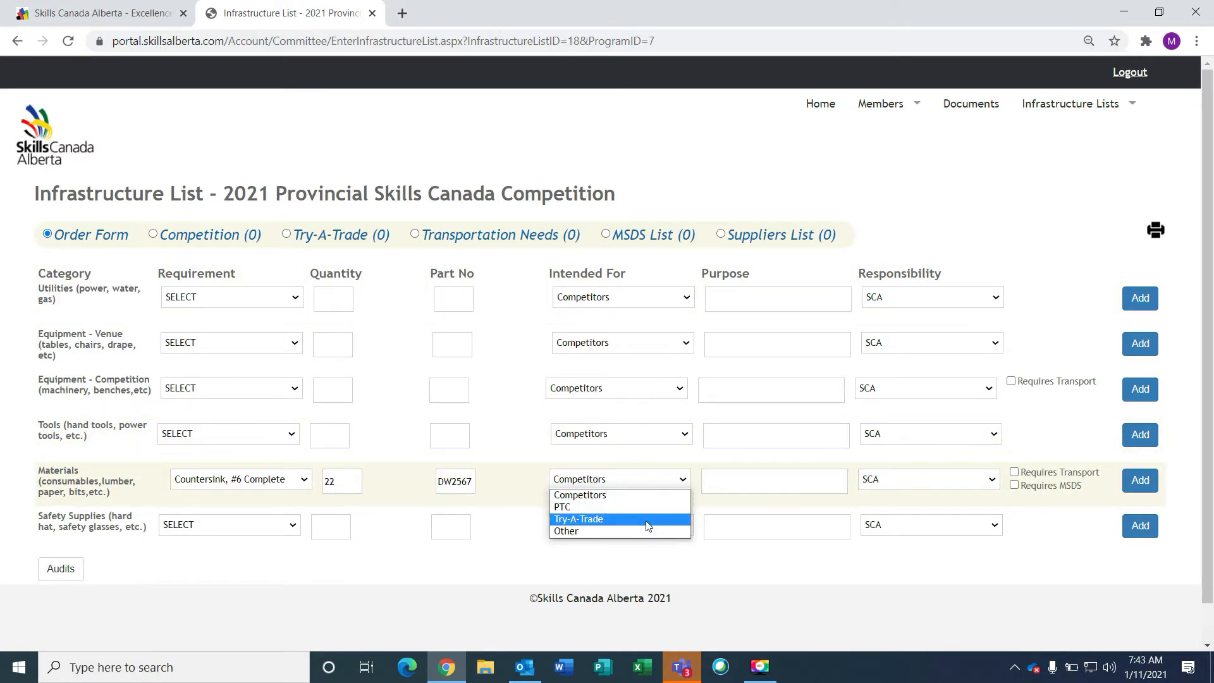
click(647, 483)
click(803, 485)
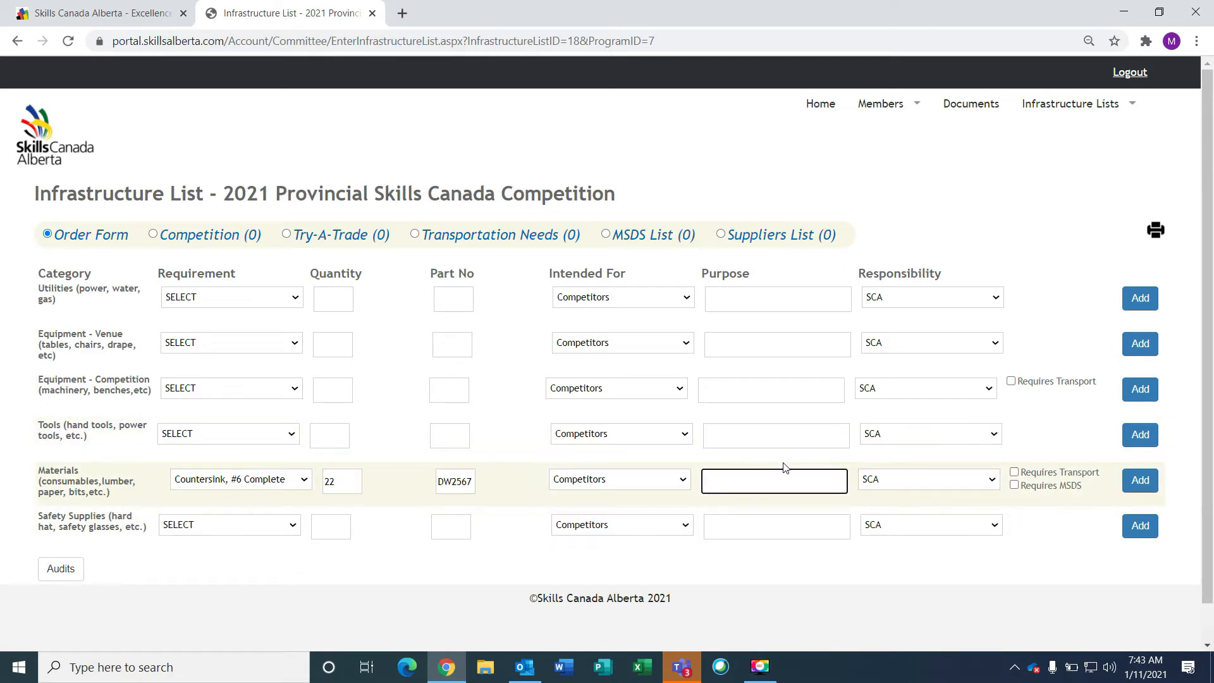
text(Pre Drilling)
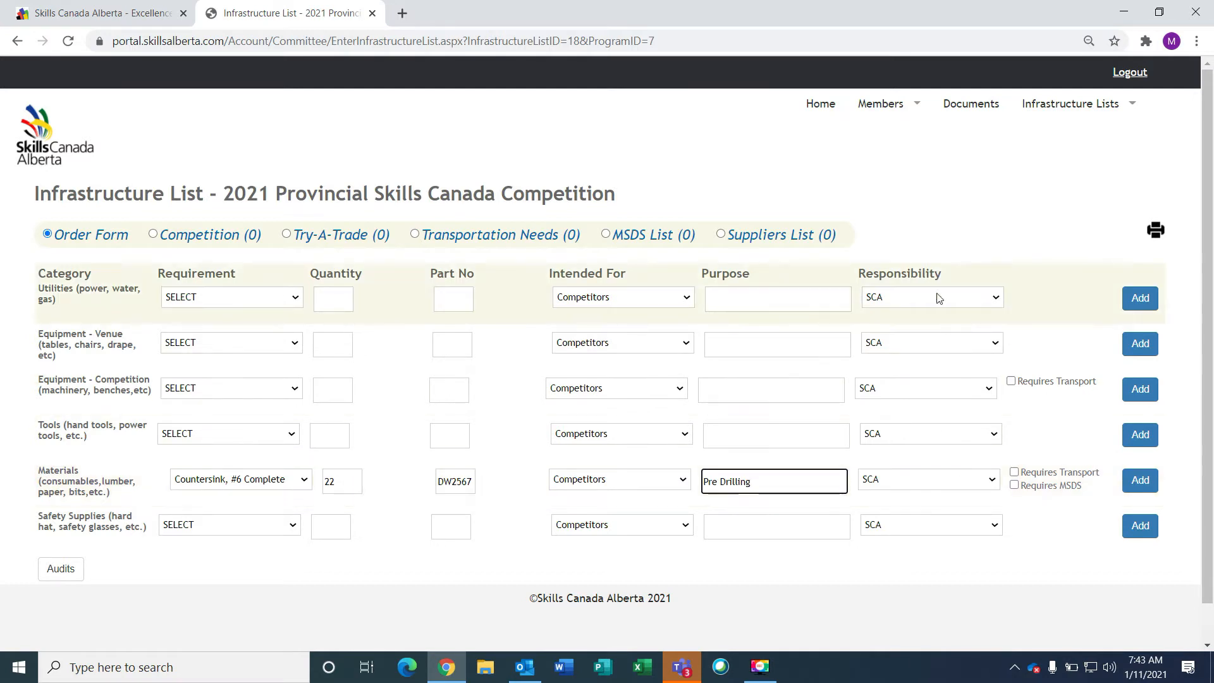
Keep SCA as responsible and add the Countersink materials entry to the list
click(991, 484)
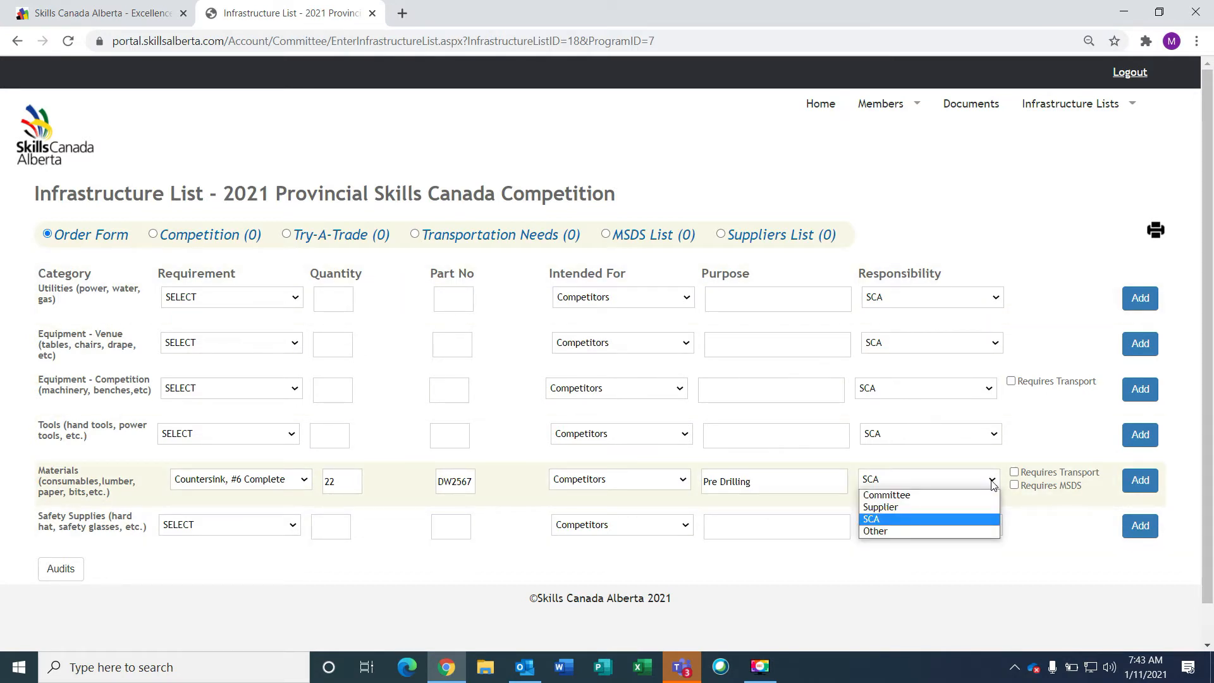
click(939, 518)
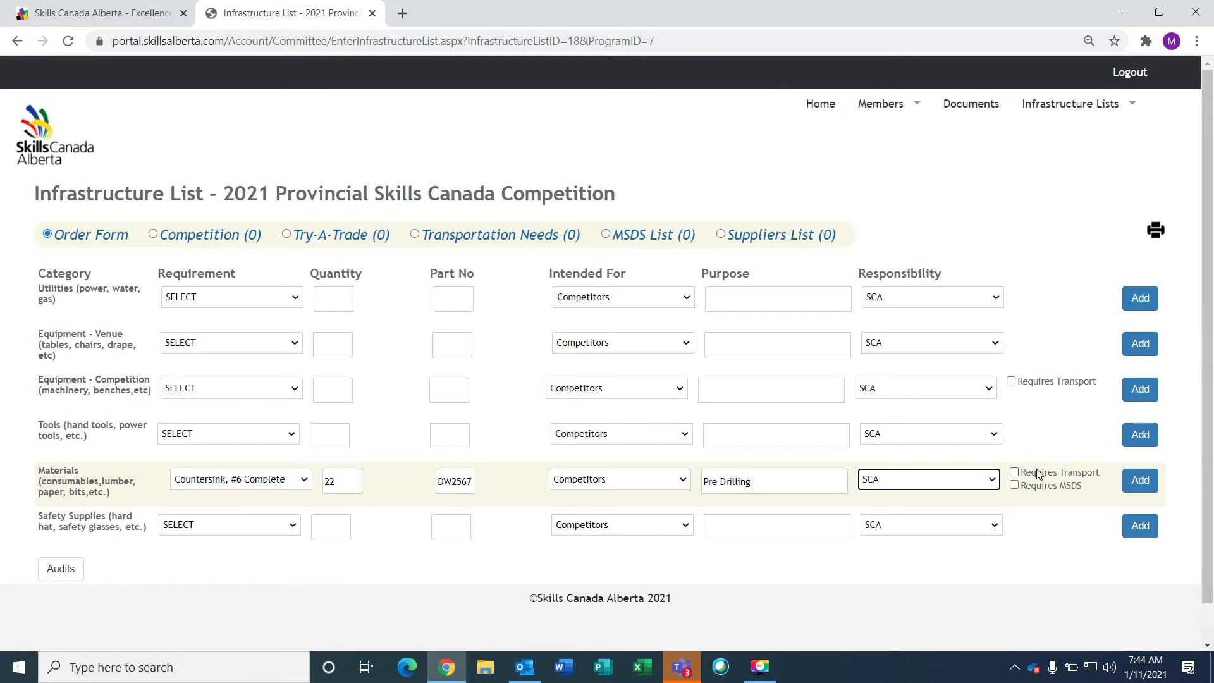
click(1141, 481)
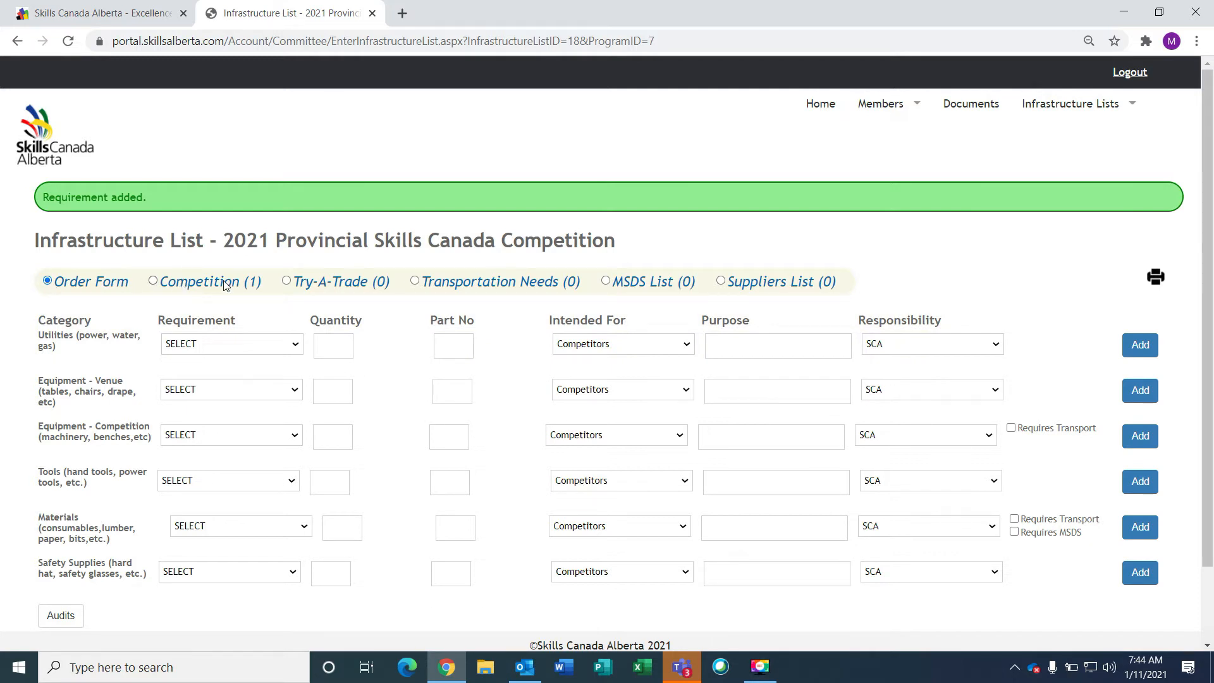
click(154, 282)
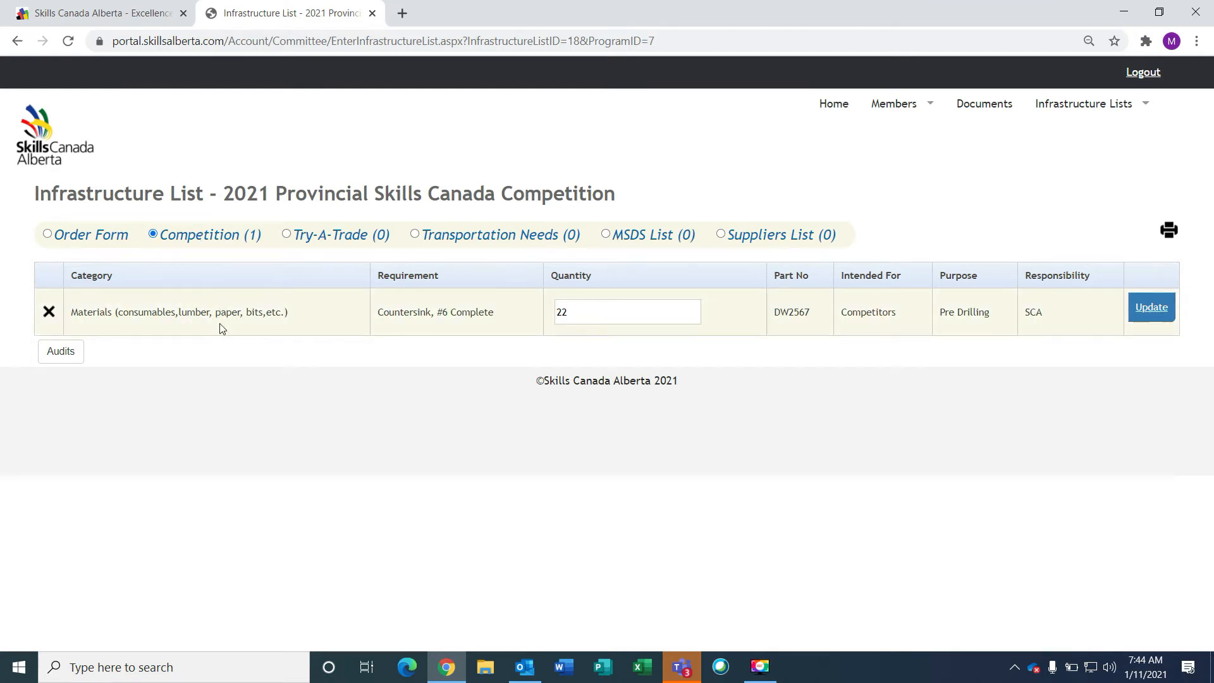
click(50, 235)
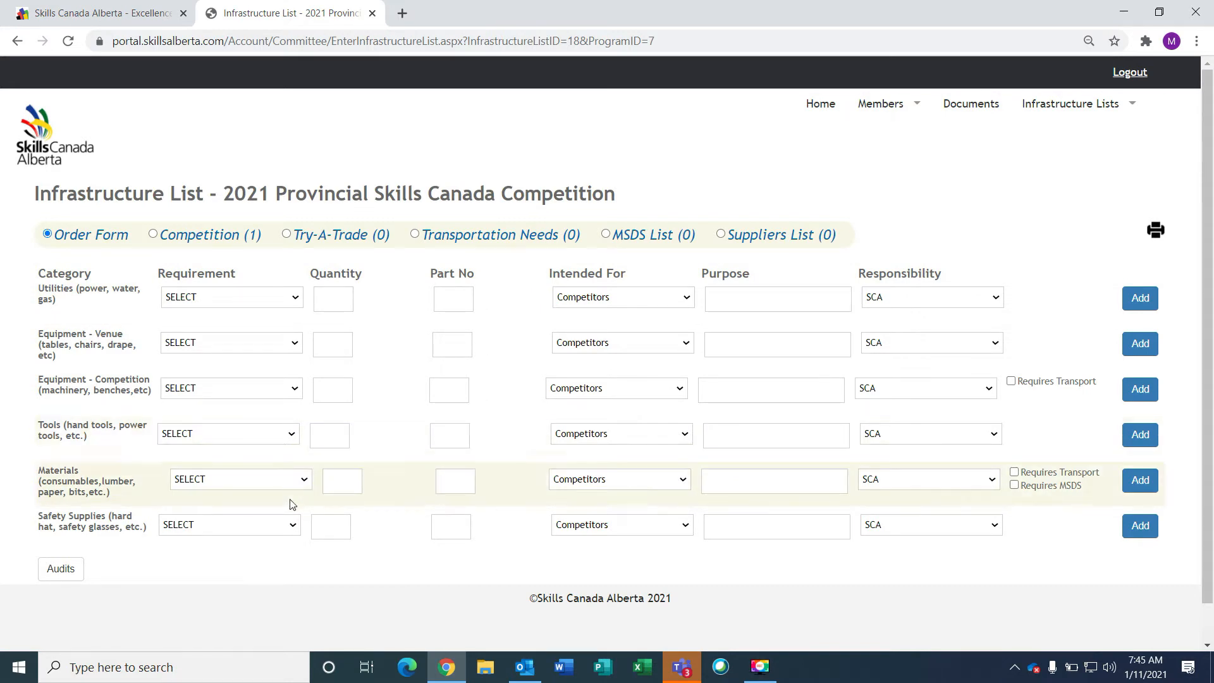
Choose Other as the material item and name it 'Project Material'
click(304, 485)
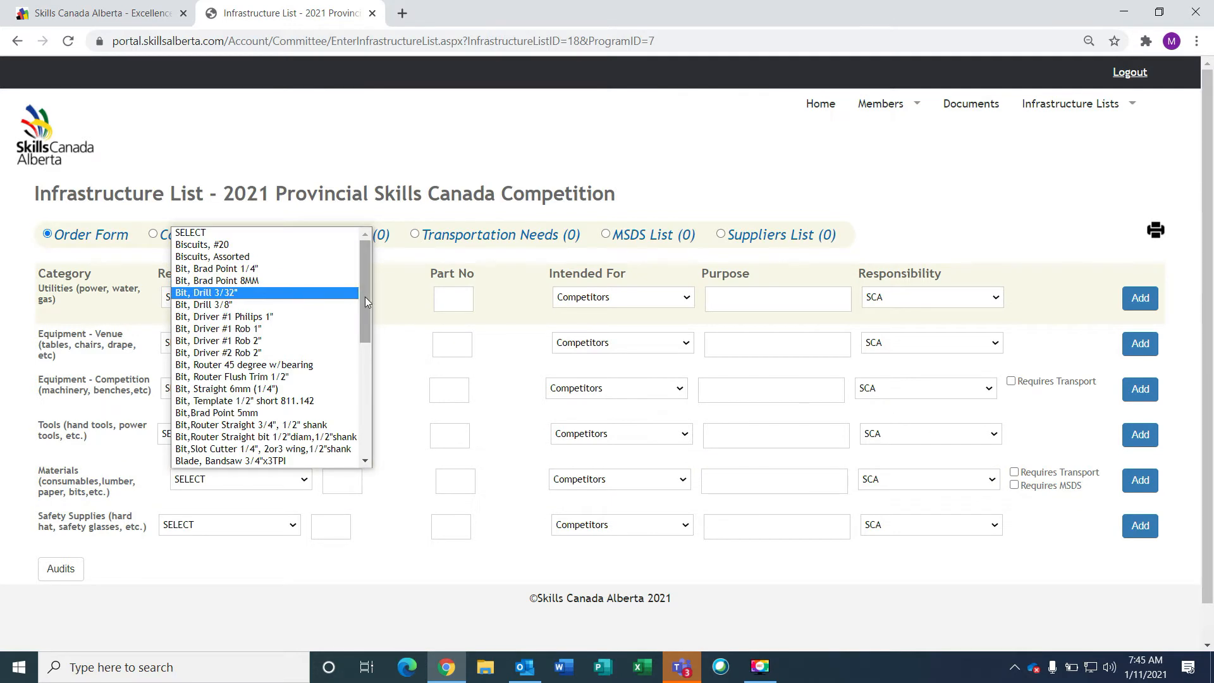
drag(365, 297, 382, 442)
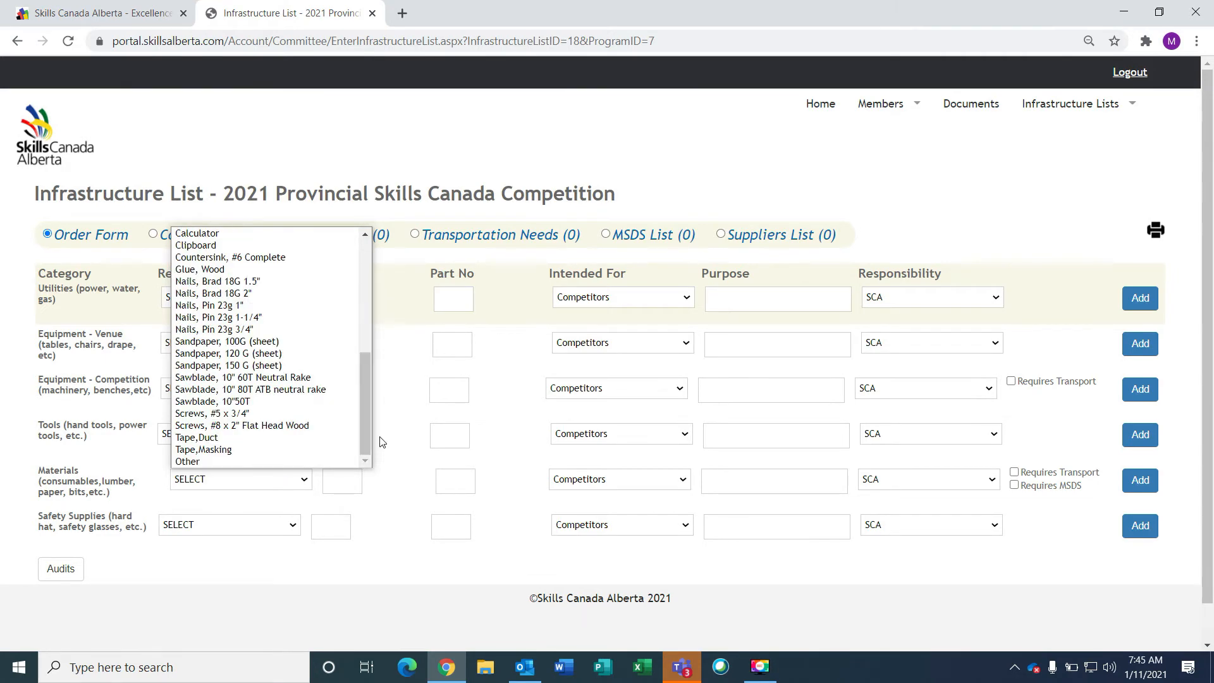
click(208, 462)
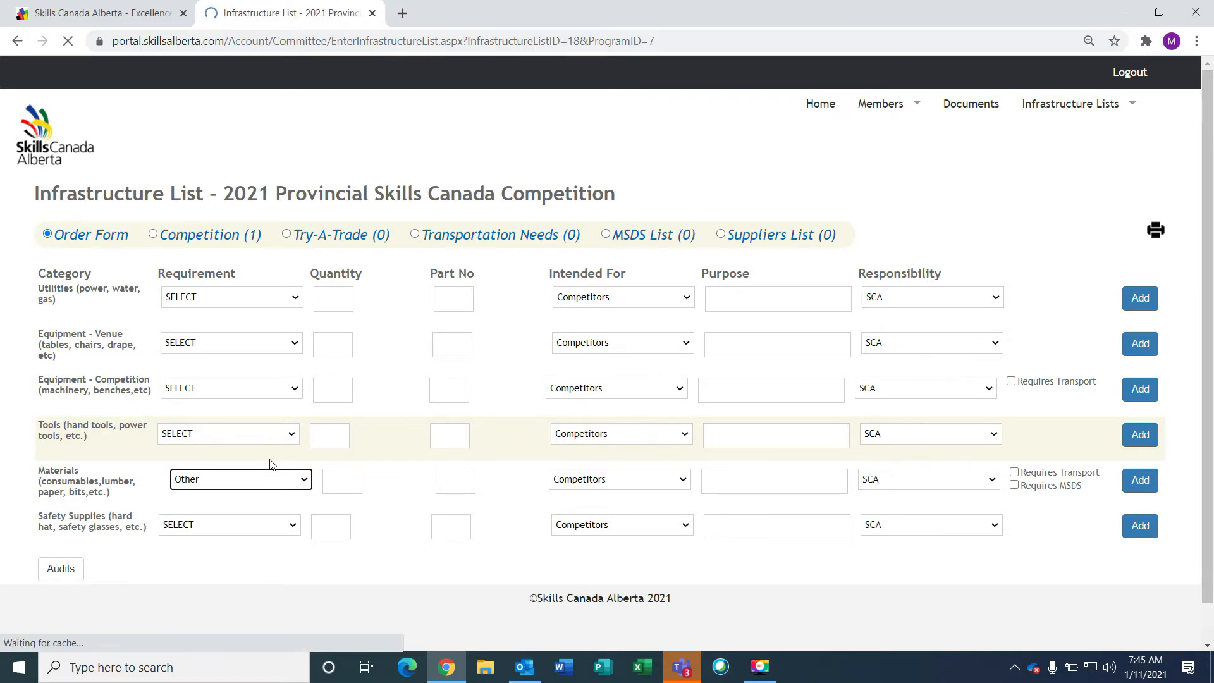
click(191, 514)
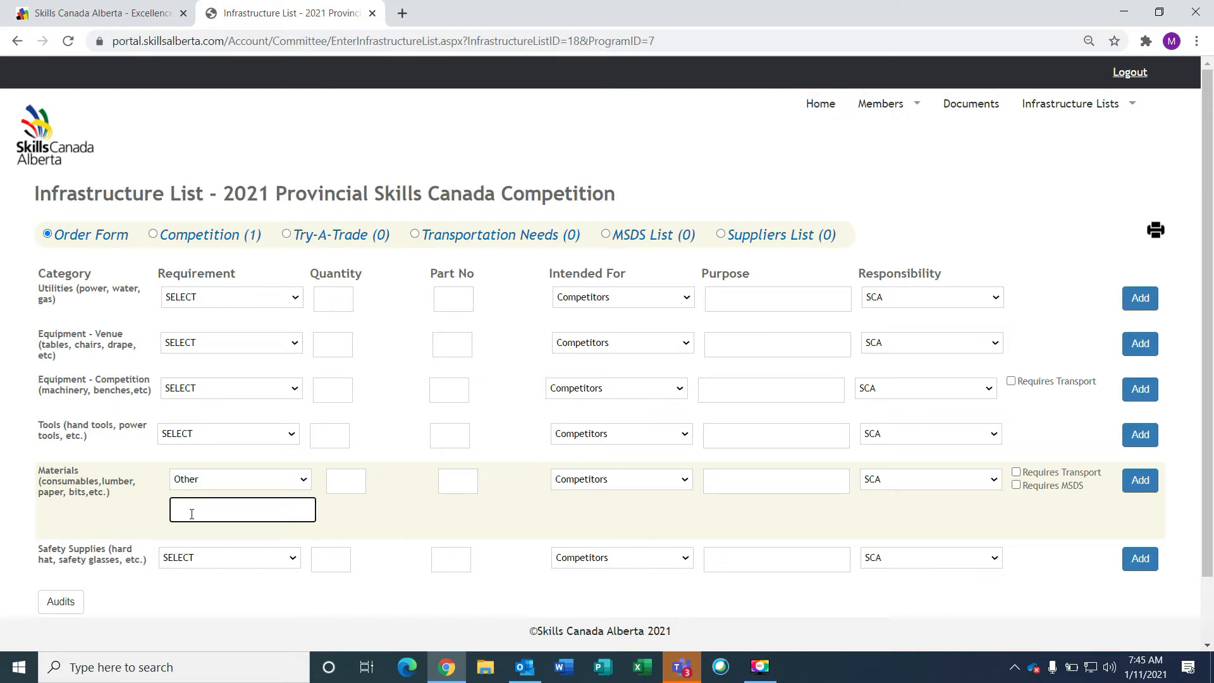
text(Project Material)
Set quantity 22, intended for Competitors, with purpose 'Sec Competition'
click(346, 482)
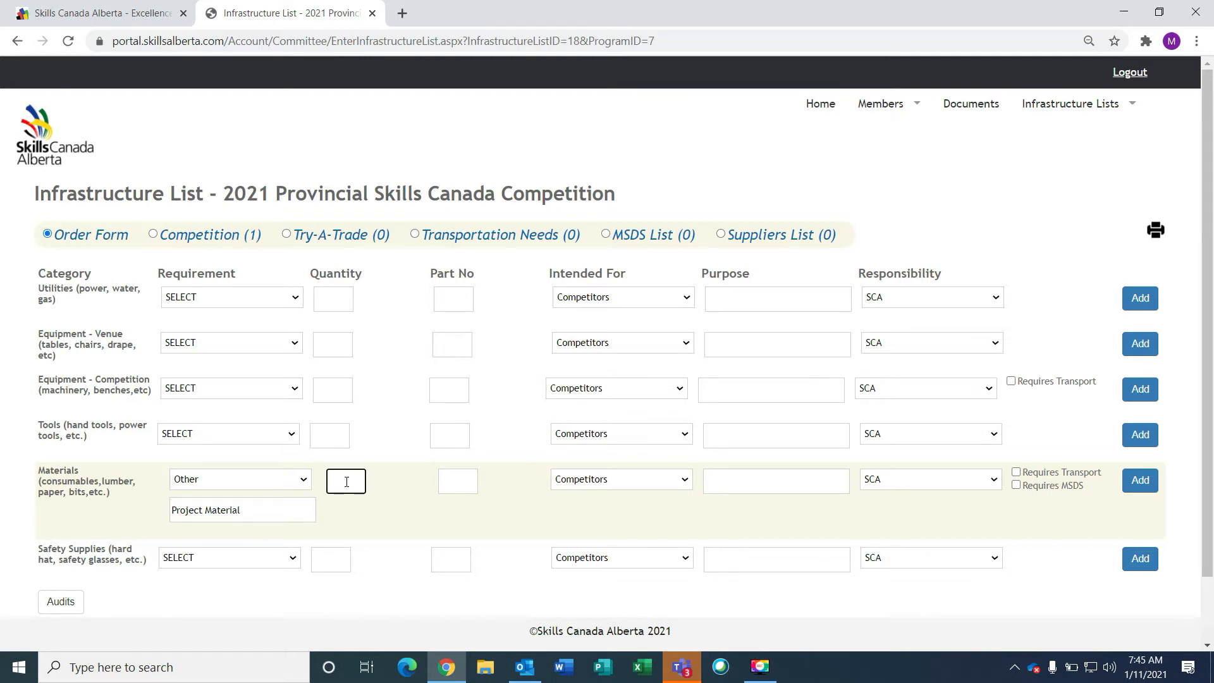
text(12)
text(22)
click(462, 484)
click(684, 479)
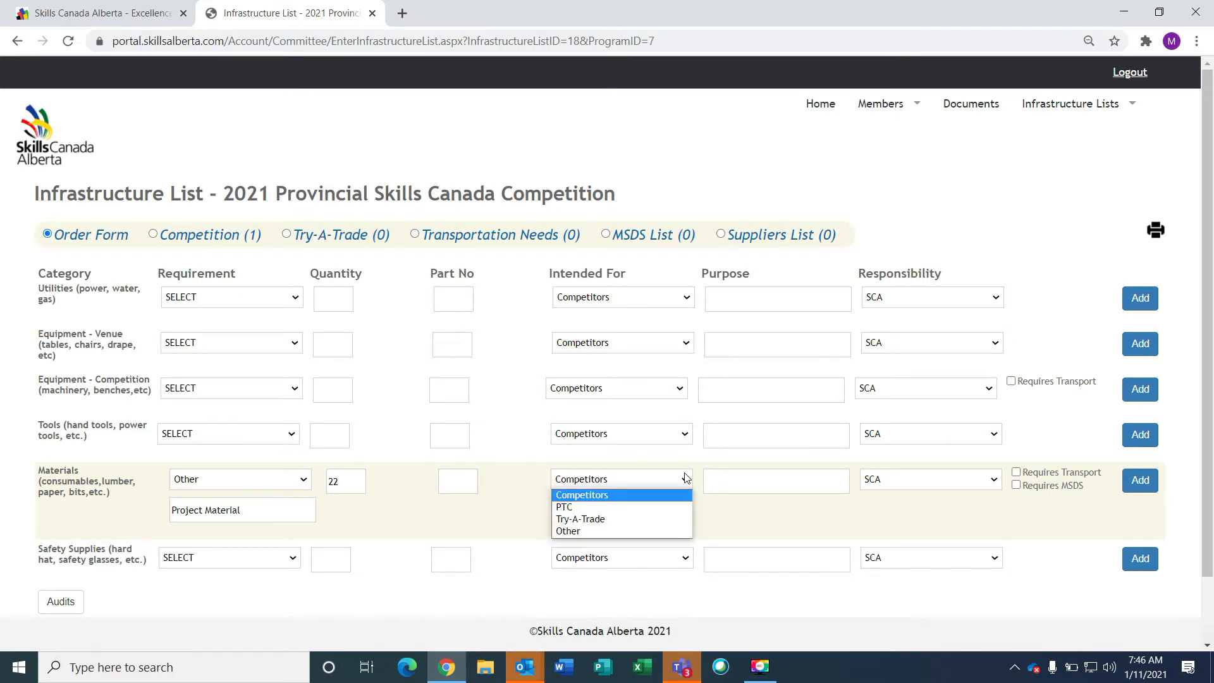
click(573, 497)
click(727, 480)
text(Sec Copmpe)
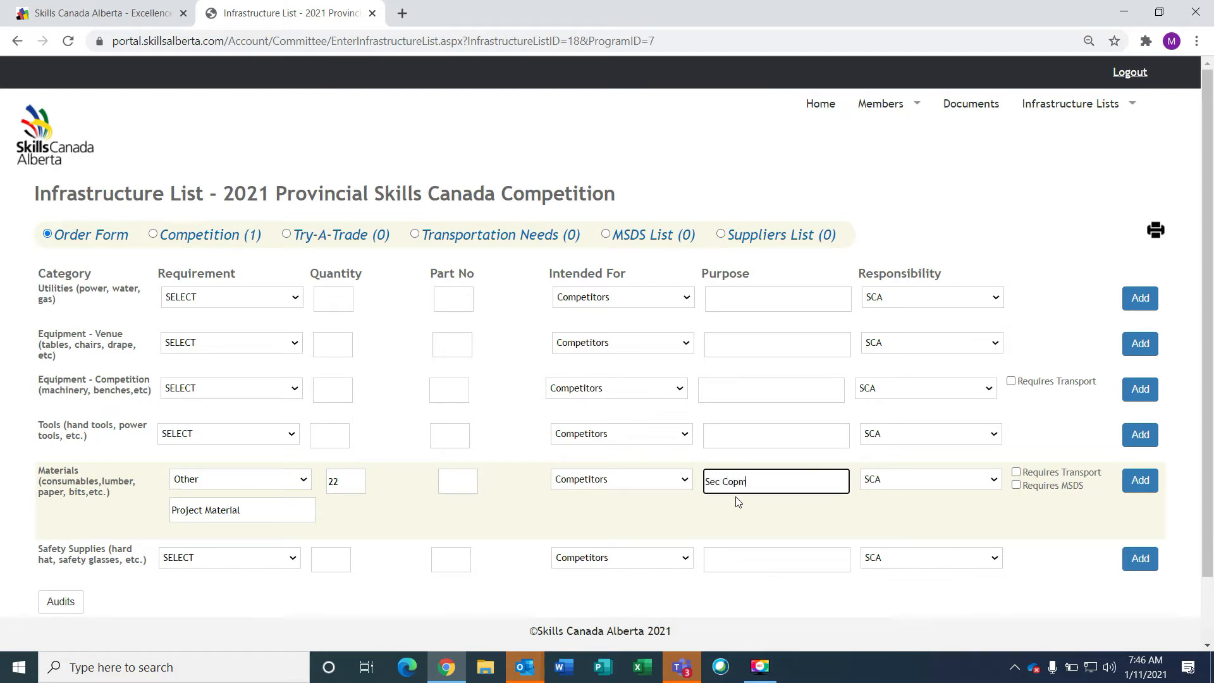
key(BackSpace)
key(BackSpace)
key(BackSpace)
text(mpetition)
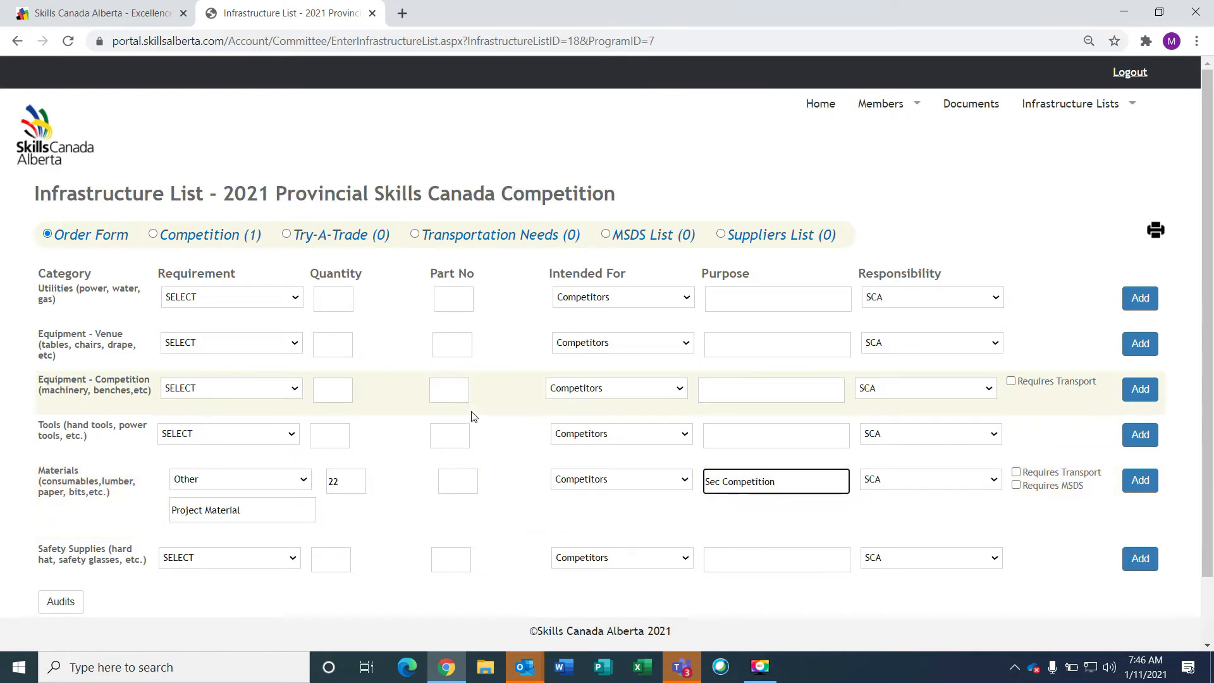
click(961, 478)
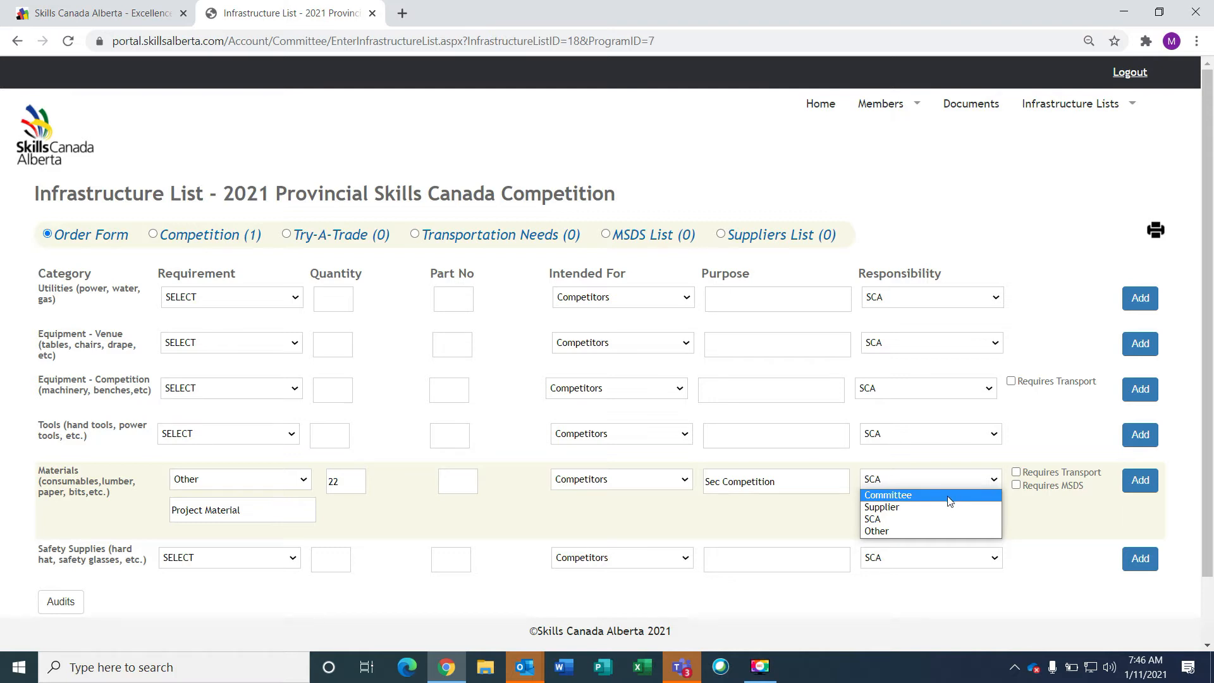
Assign Project Material to a Committee member, mark Requires Transport, and add it
click(949, 495)
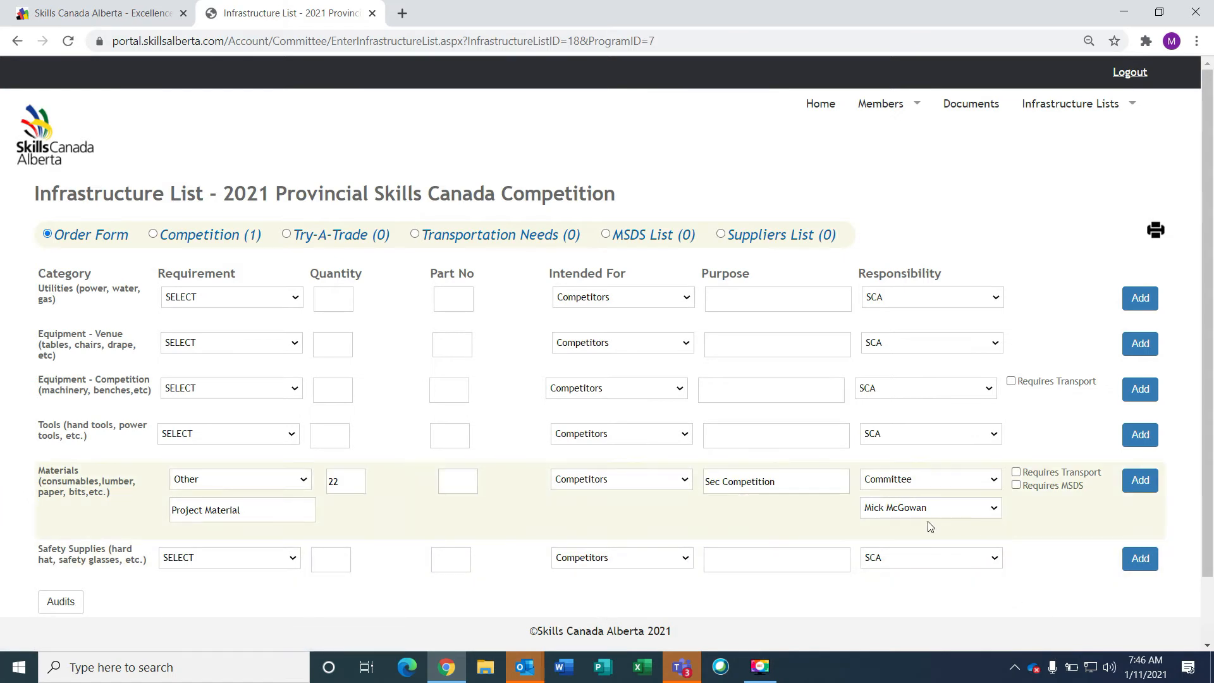
click(993, 508)
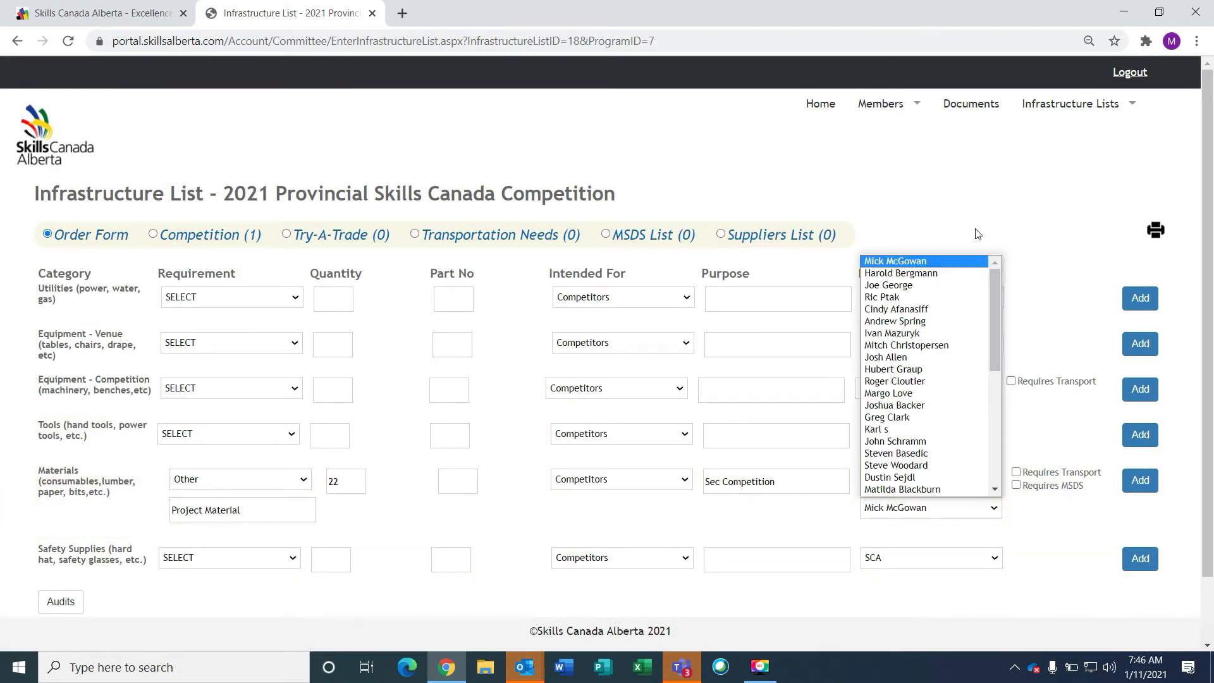
drag(999, 303, 997, 435)
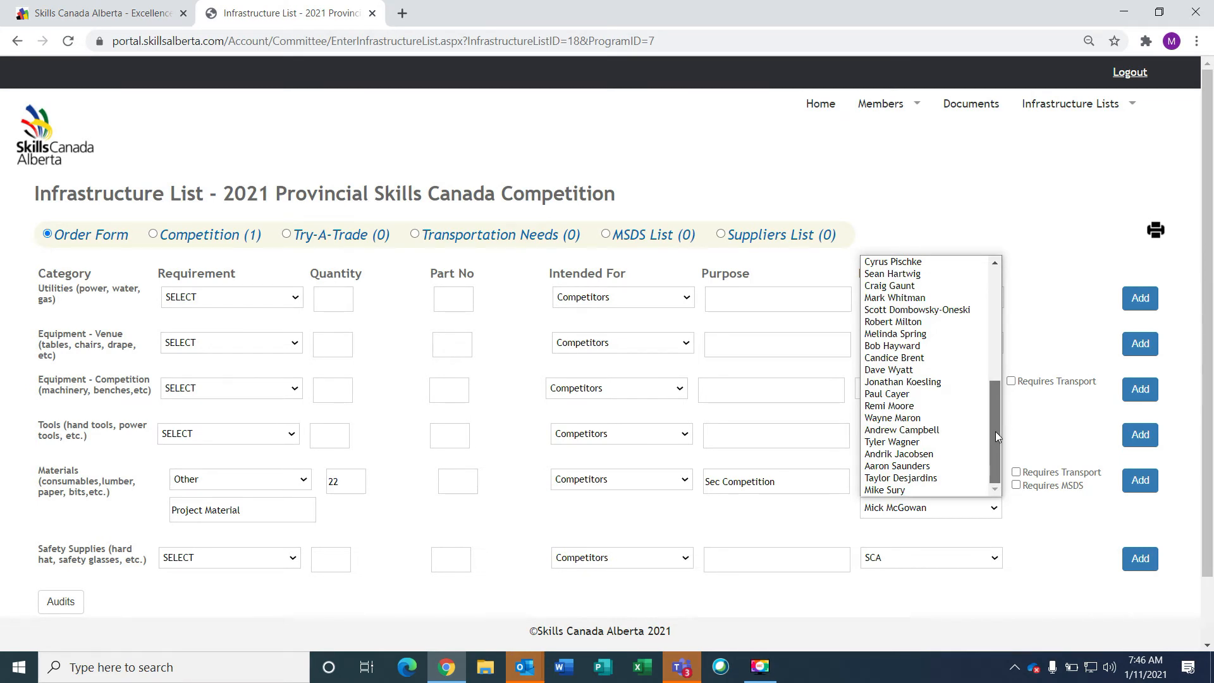
mouse_move(995, 427)
mouse_down()
mouse_move(997, 345)
mouse_move(1000, 435)
mouse_up()
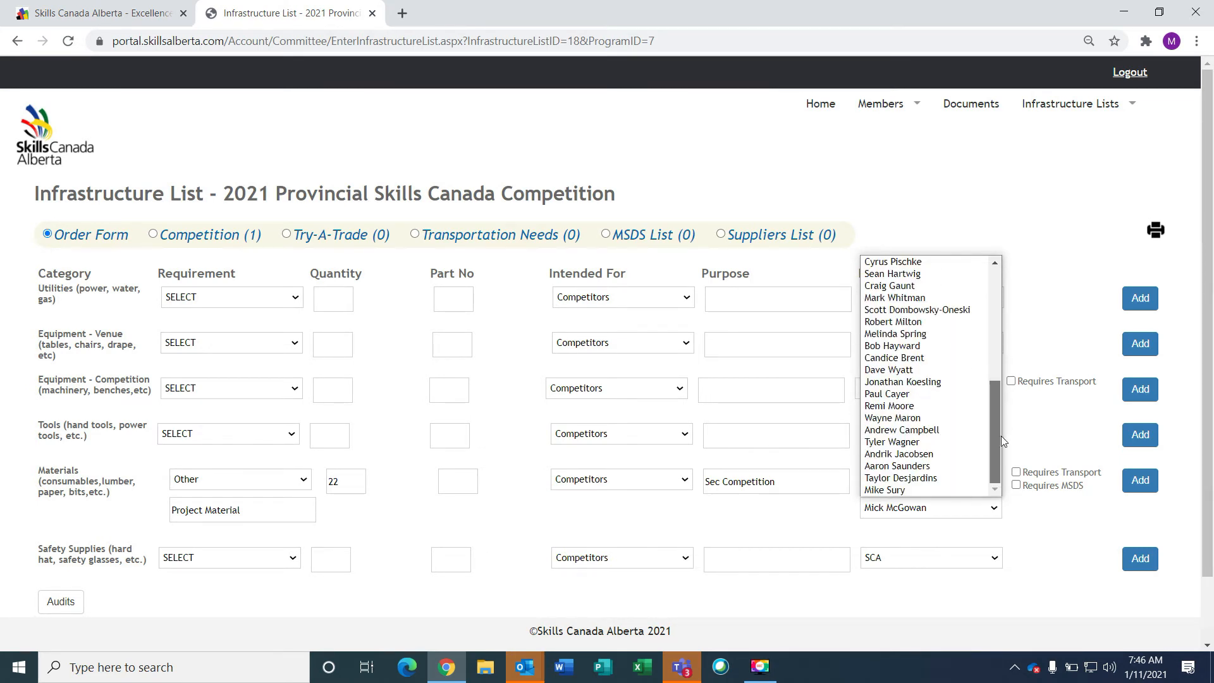
click(920, 493)
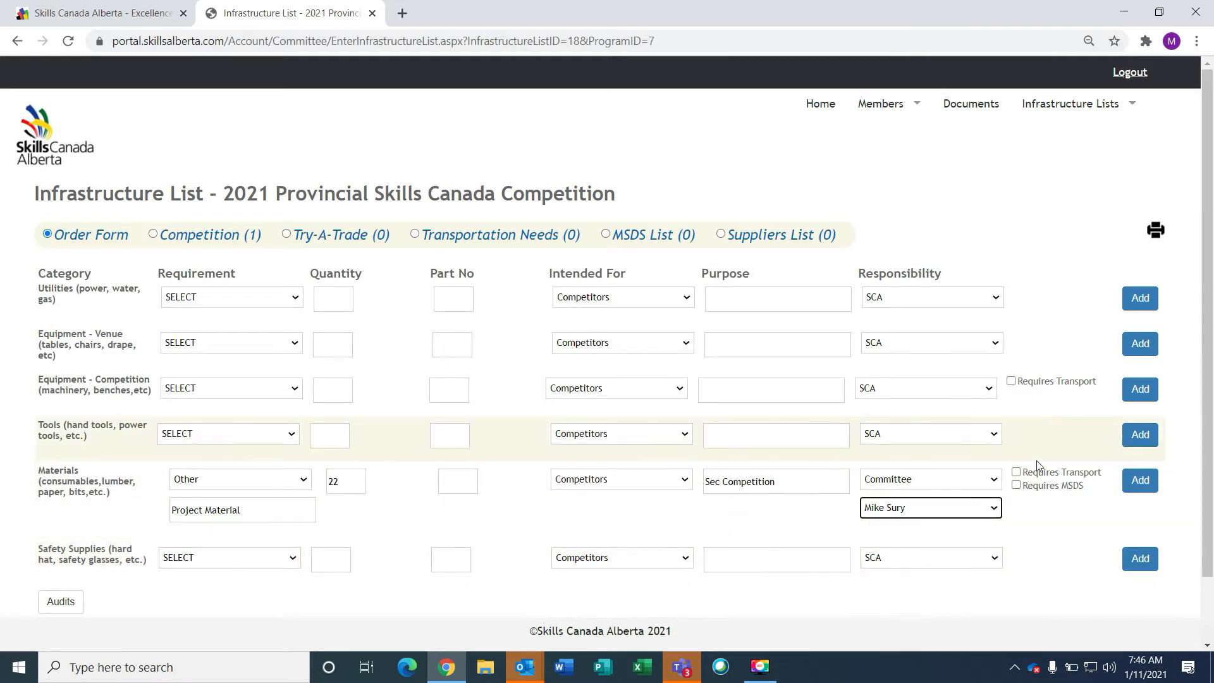
click(1017, 473)
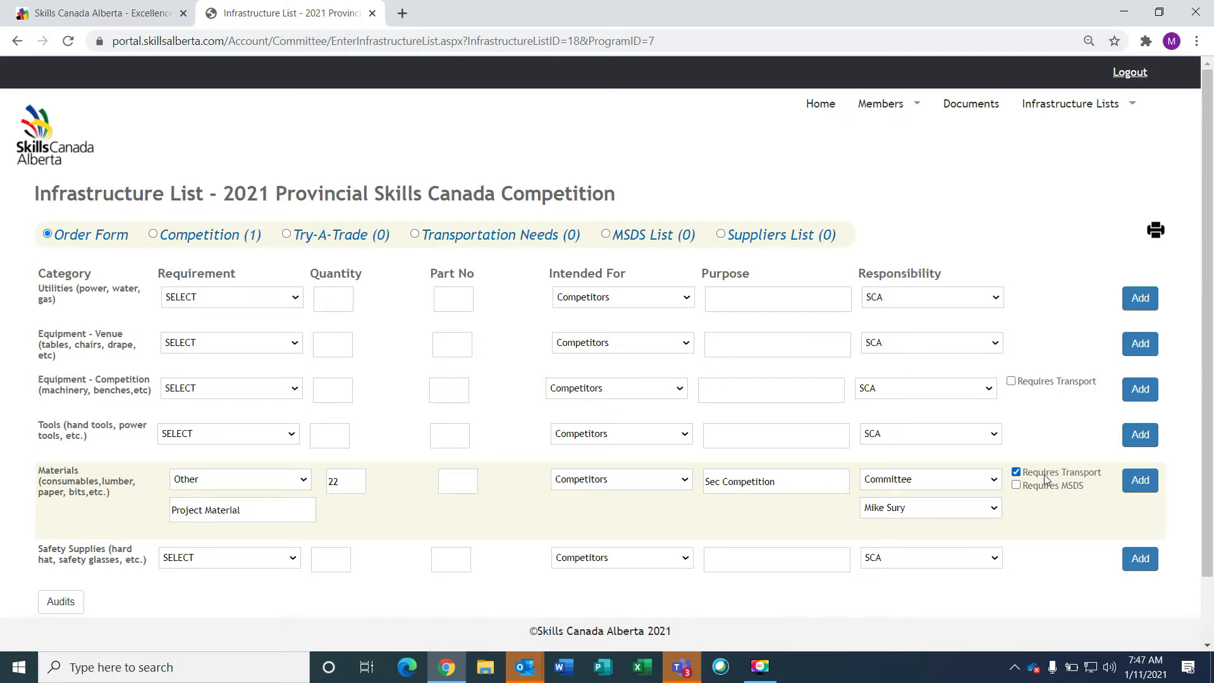
click(1139, 484)
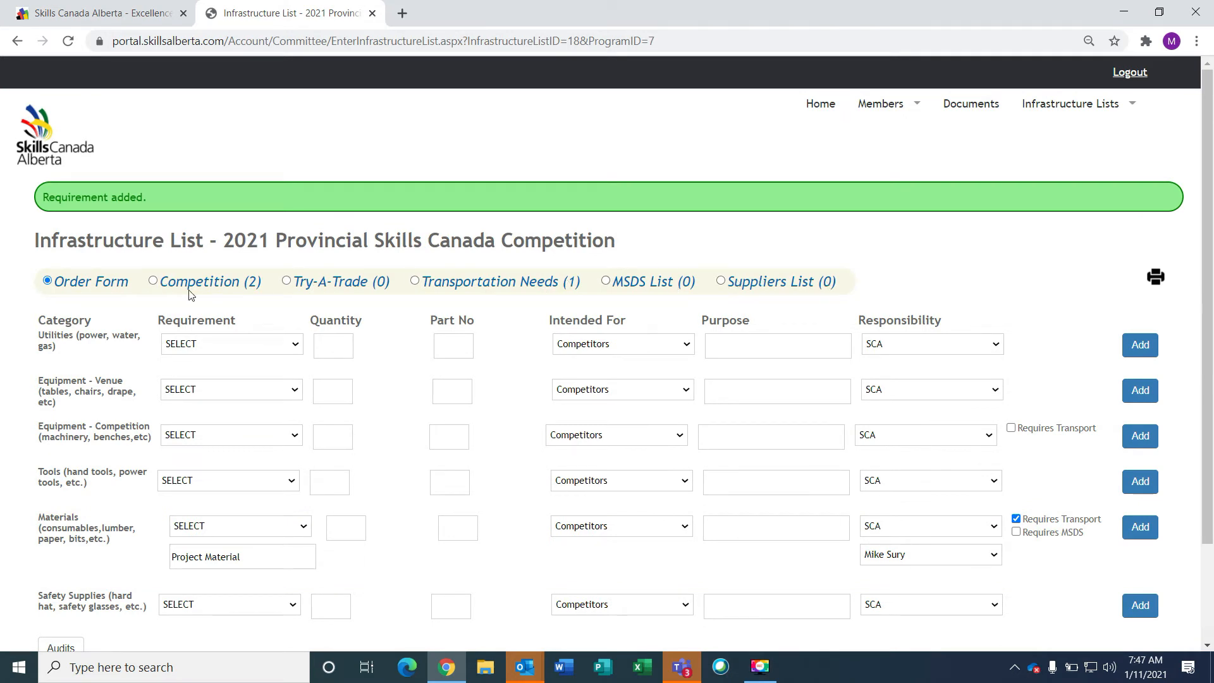
View the Competition (2) items, then the Transportation Needs (1) list
click(160, 286)
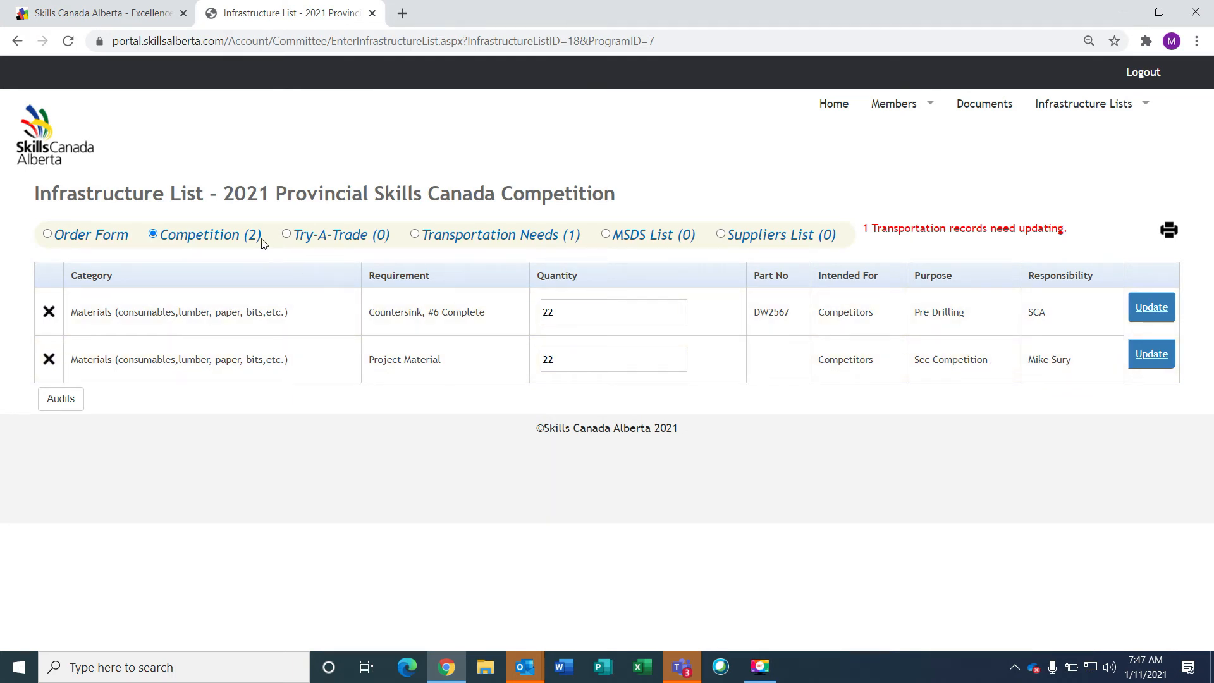
click(415, 237)
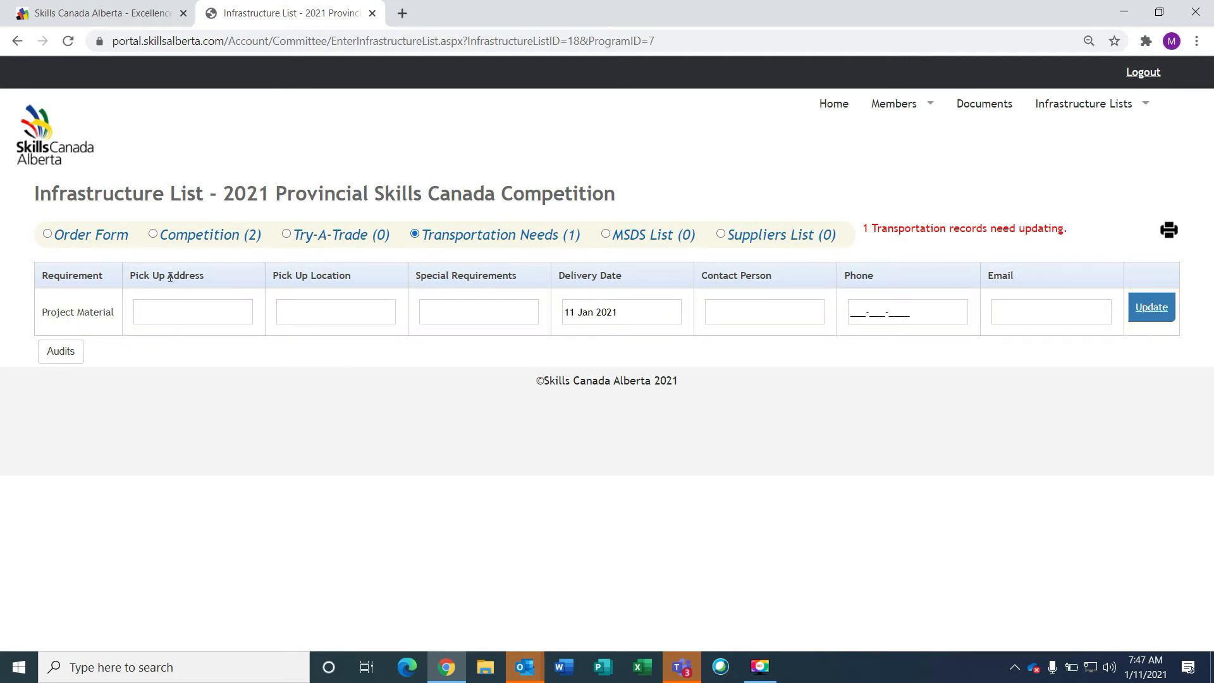
Enter the pick-up address and room, note a power tailgate requirement, and set delivery to 01 Mar 2021
click(167, 310)
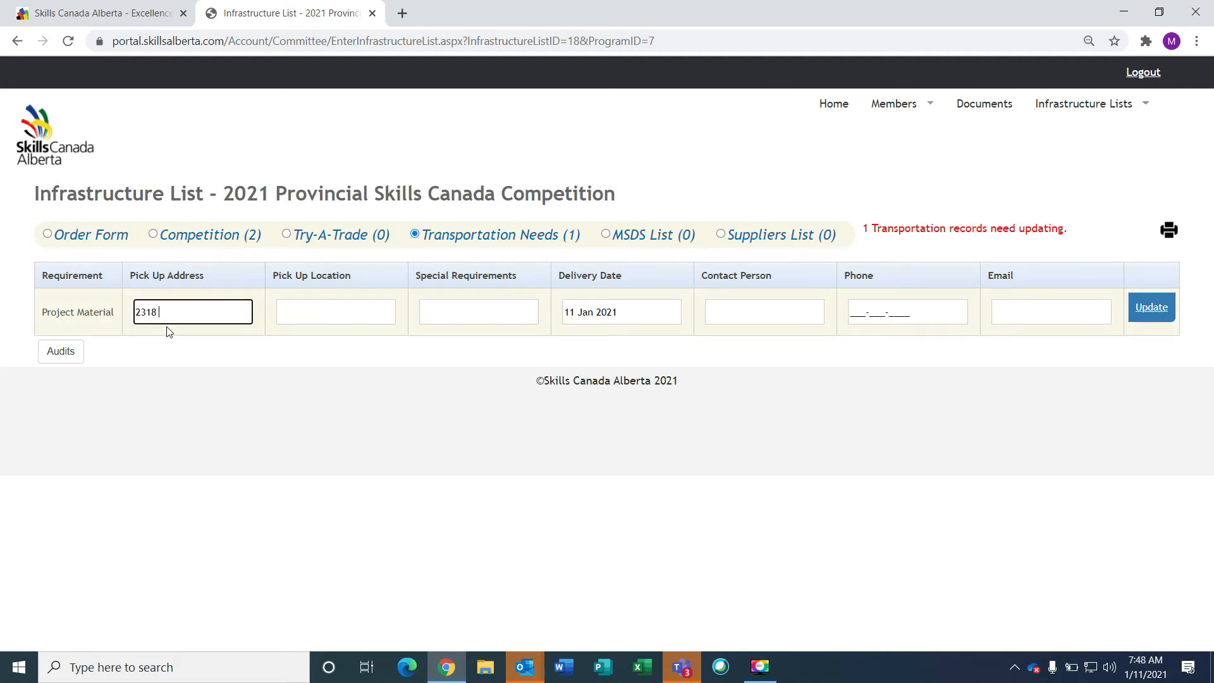
click(361, 313)
text(RM# 245)
click(450, 314)
text(Needsa Powertailgate)
click(638, 315)
click(746, 340)
click(746, 341)
click(616, 388)
Fill in the contact's name, phone and e-mail, save the transport record, and return to the order form
click(762, 320)
click(862, 312)
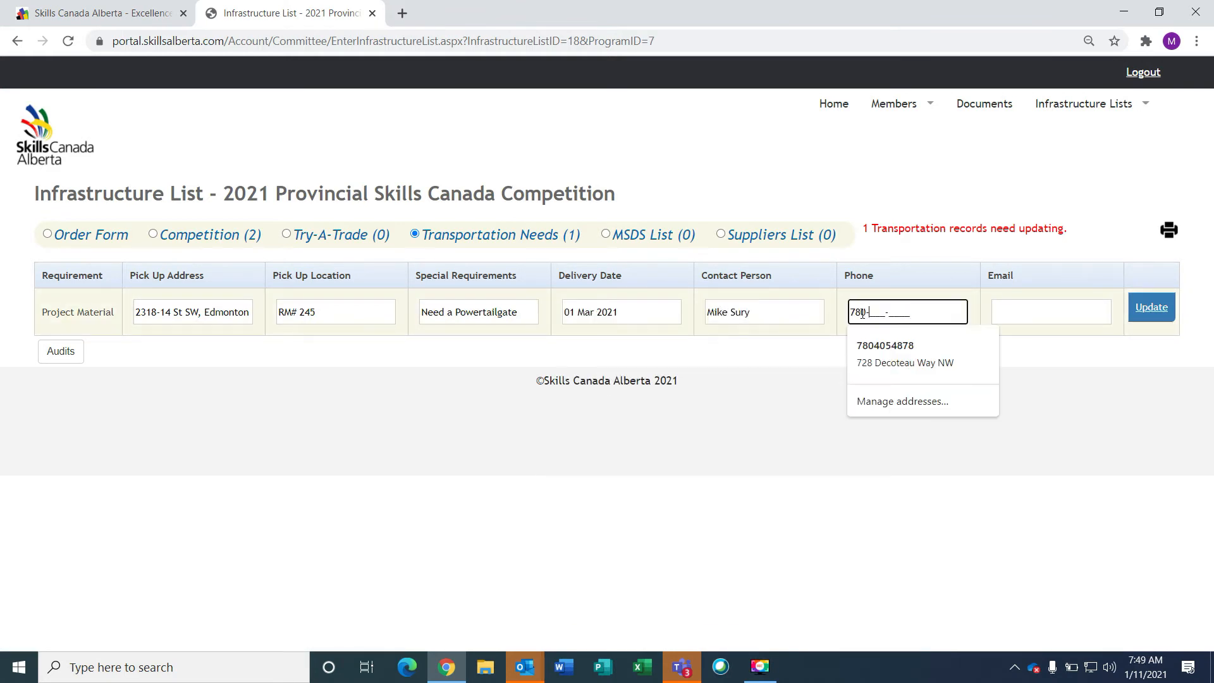
click(1033, 311)
key(Return)
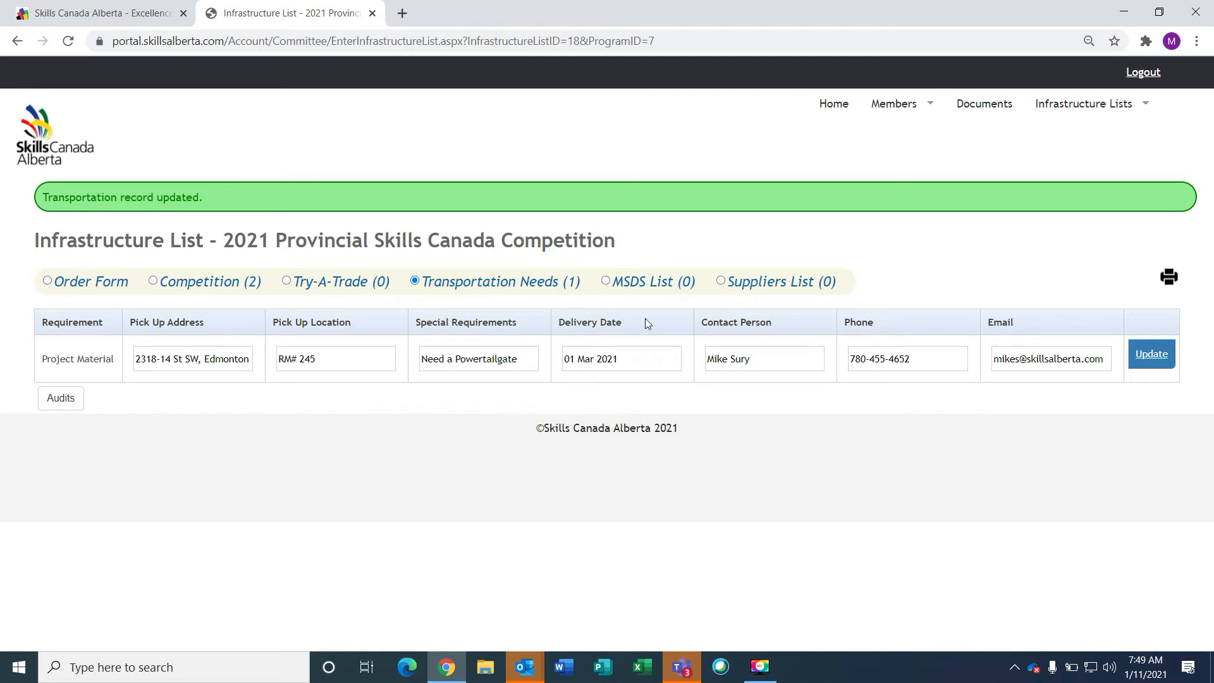
click(67, 283)
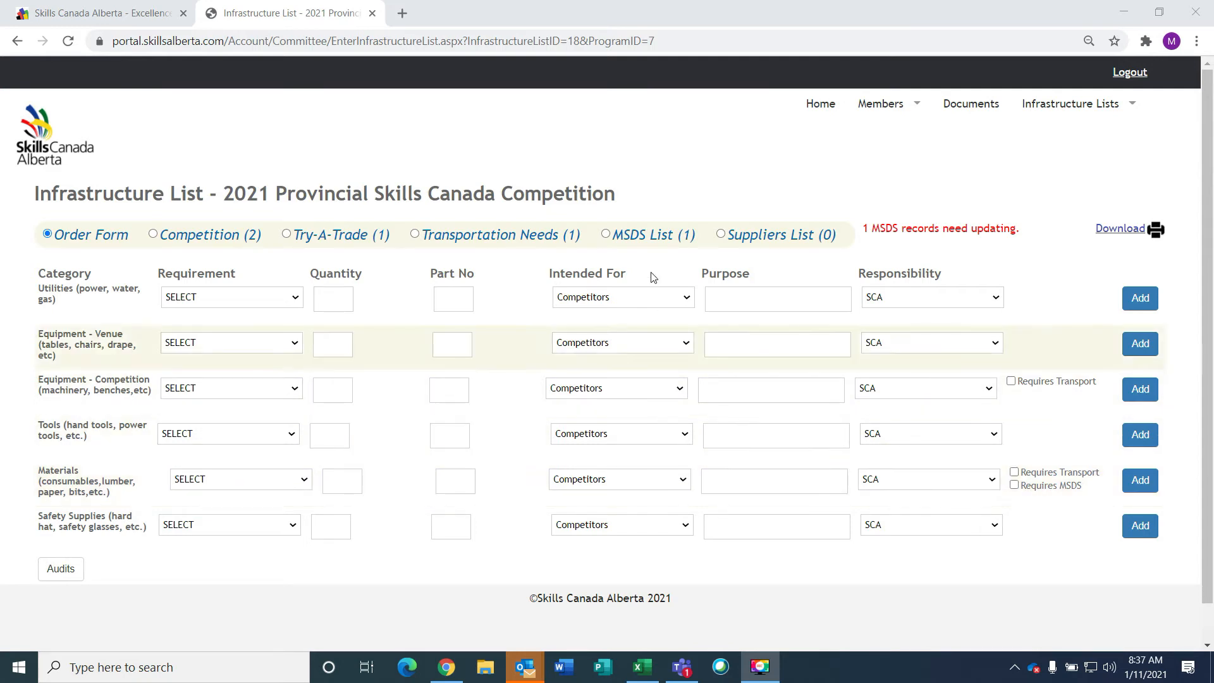
Add Varnish as an Other material: quantity 22, part 1287, purpose Finish, MSDS required
click(306, 482)
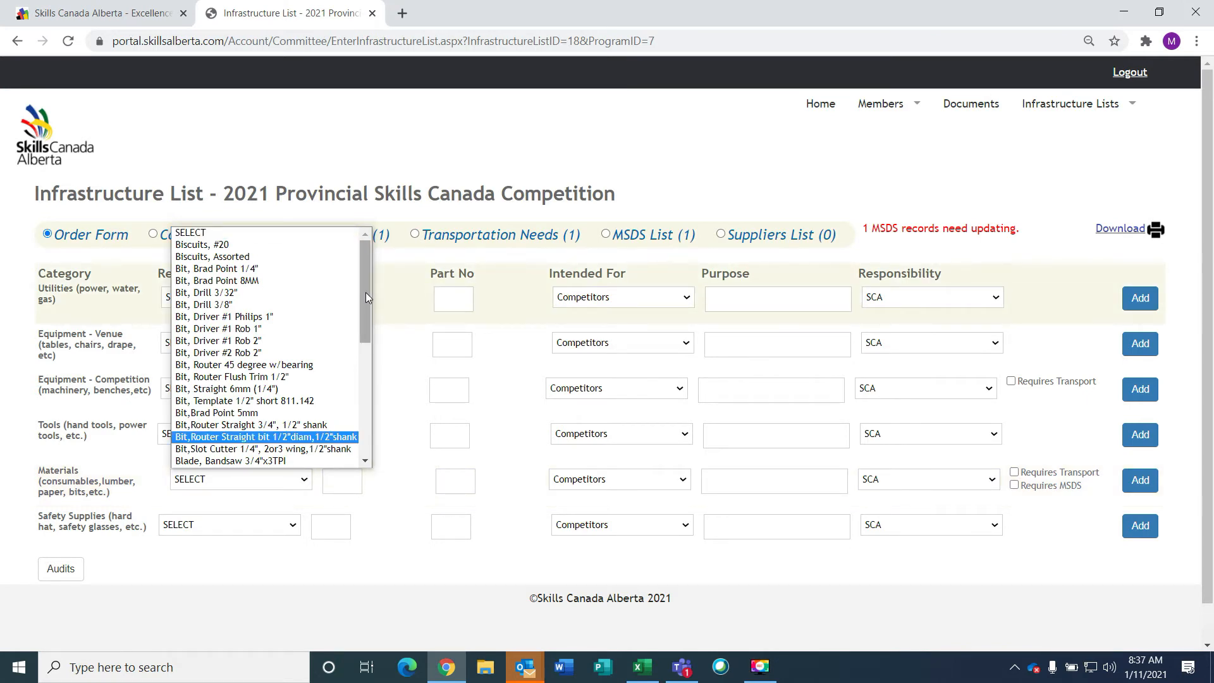
drag(366, 288, 361, 447)
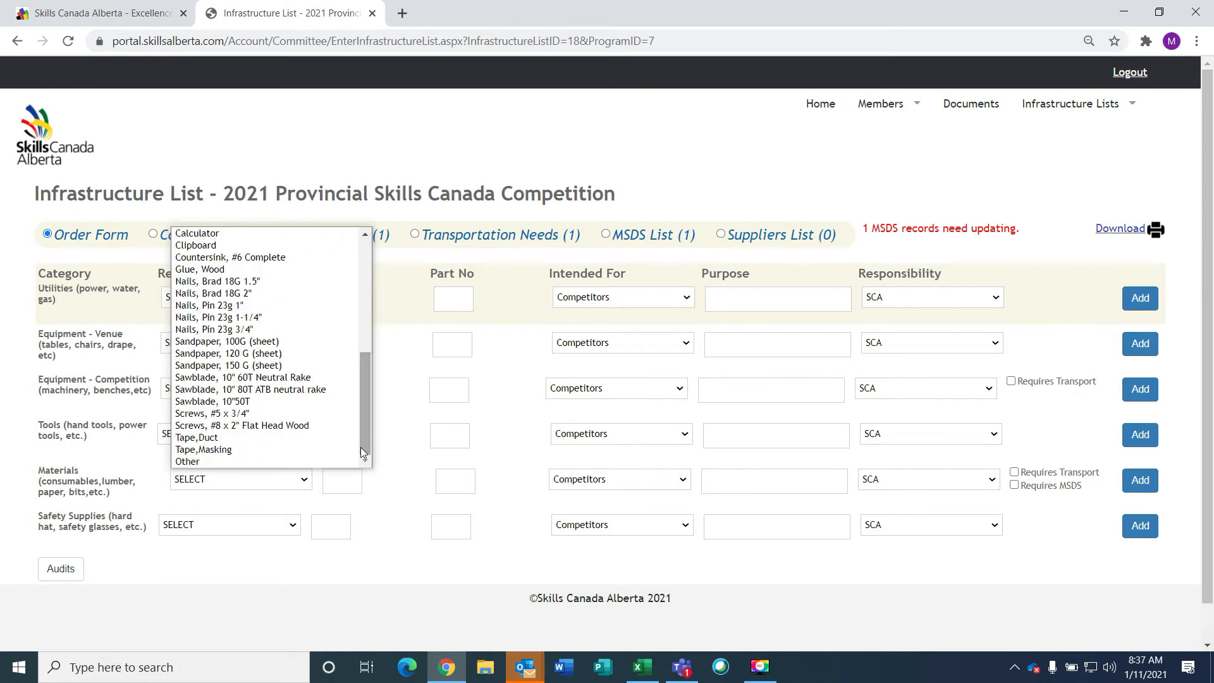
click(206, 465)
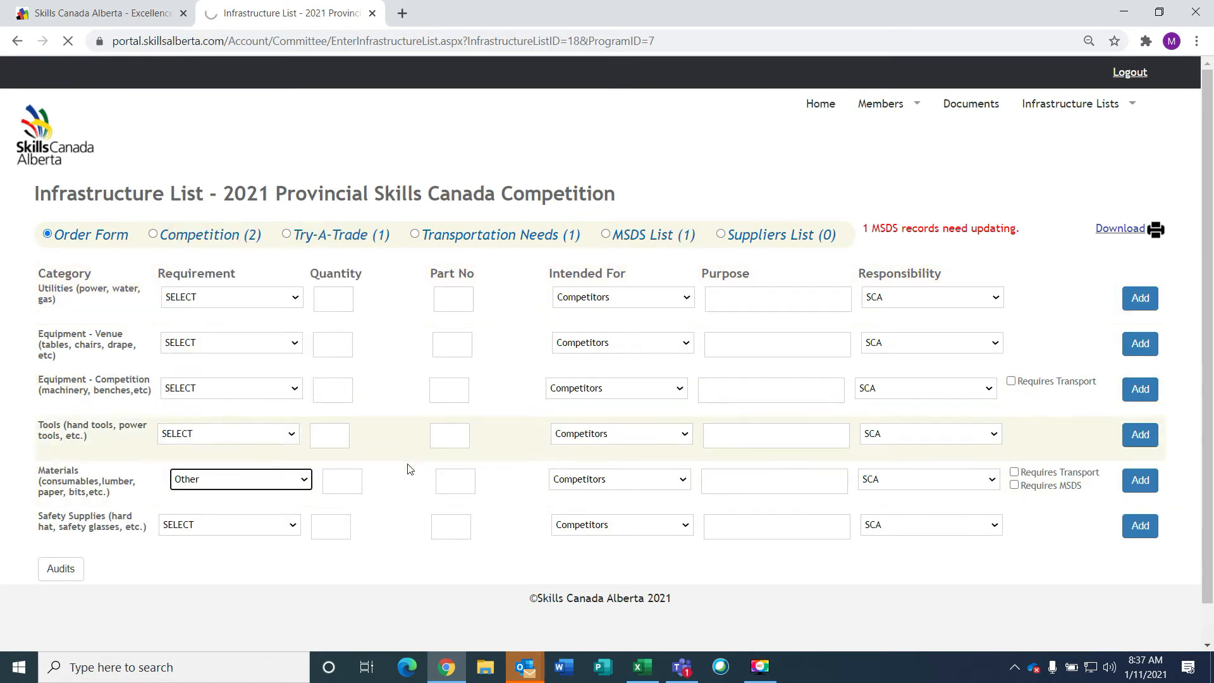
text(Var)
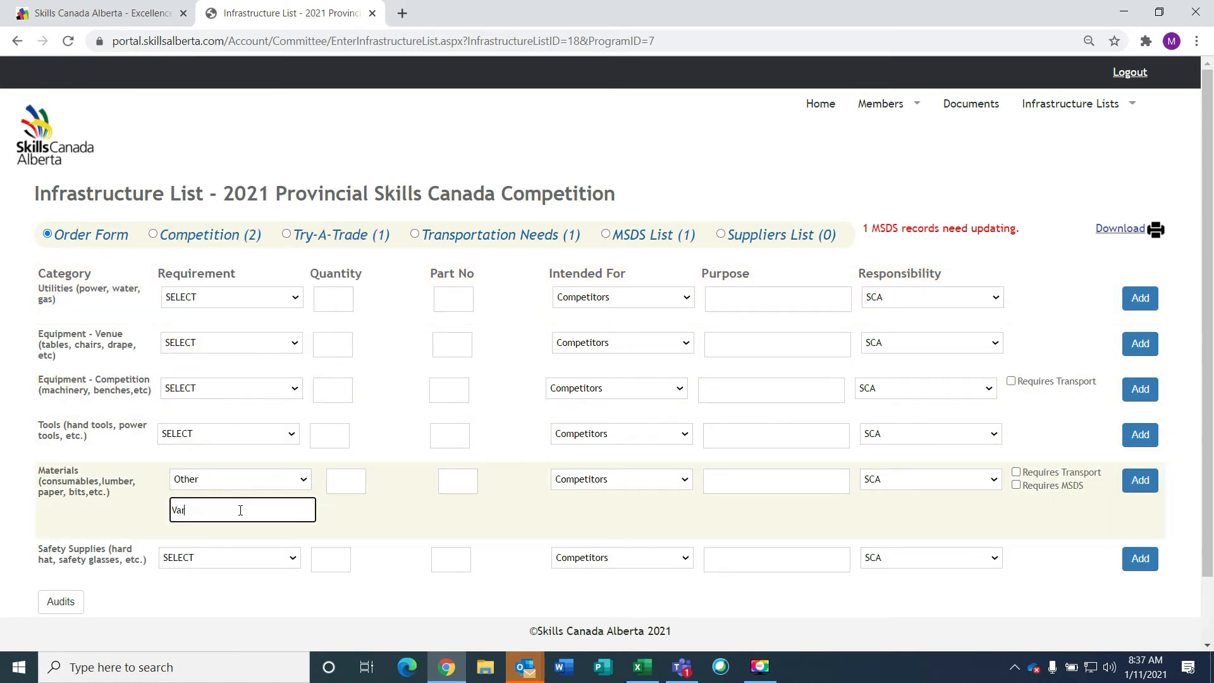
text(nish)
click(338, 479)
text(22)
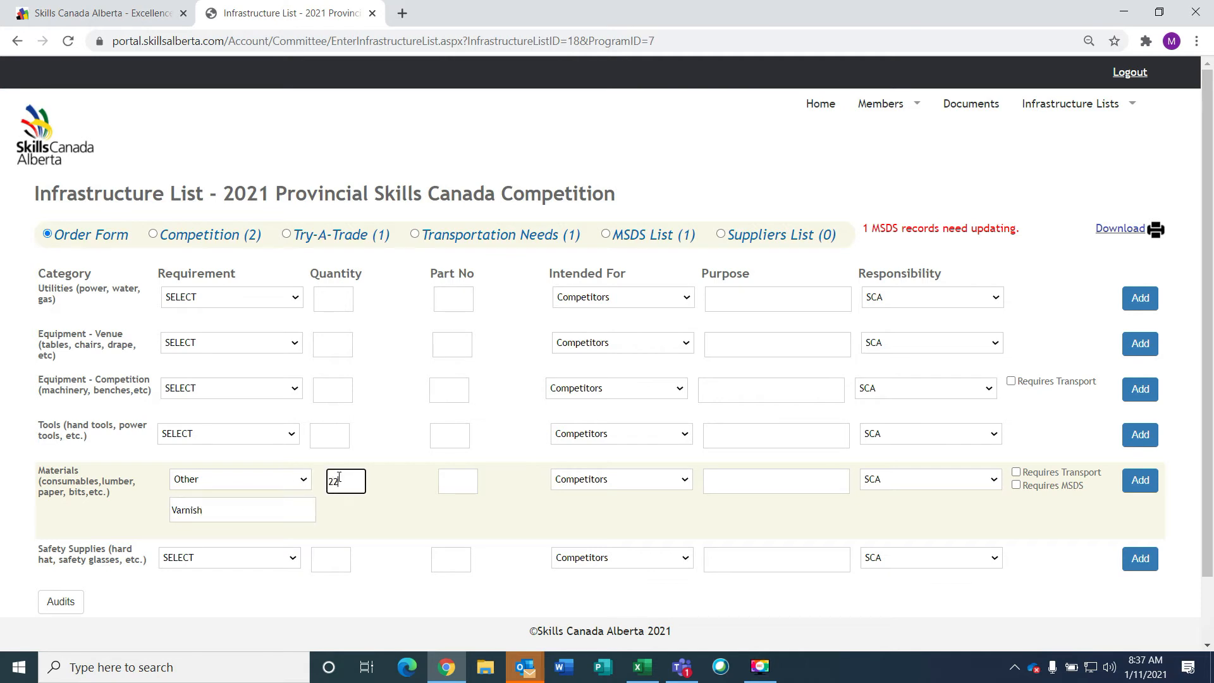
click(468, 481)
text(1287)
click(736, 485)
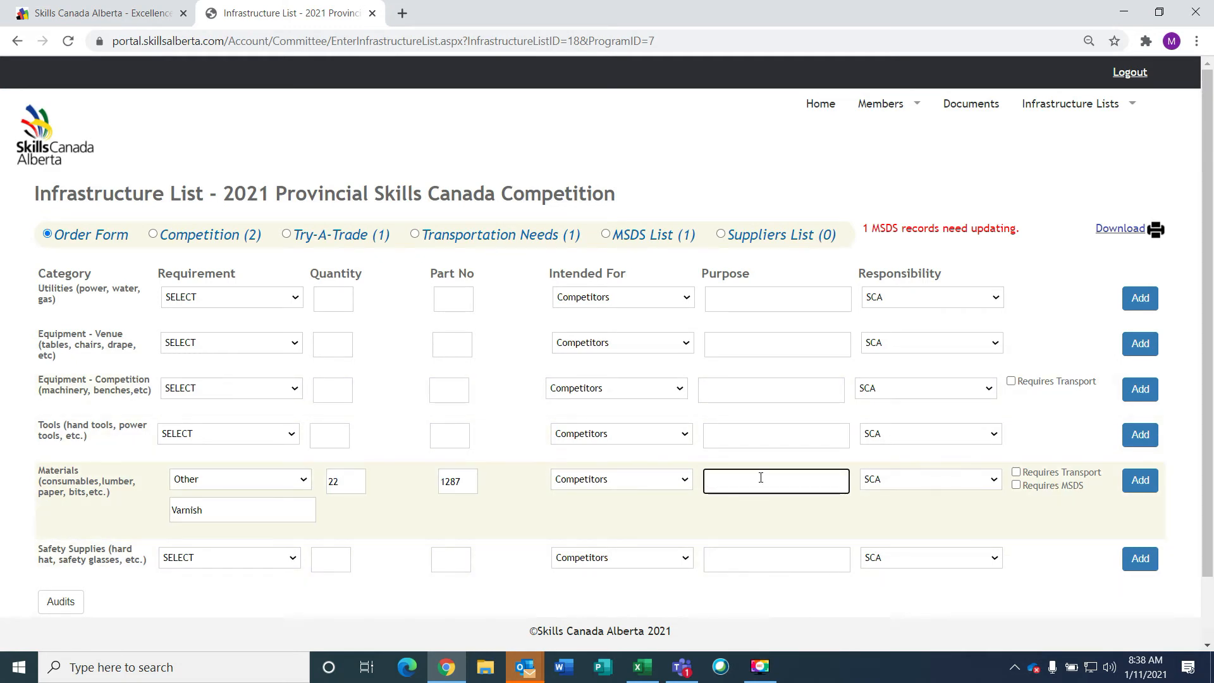
text(Finish)
click(1017, 486)
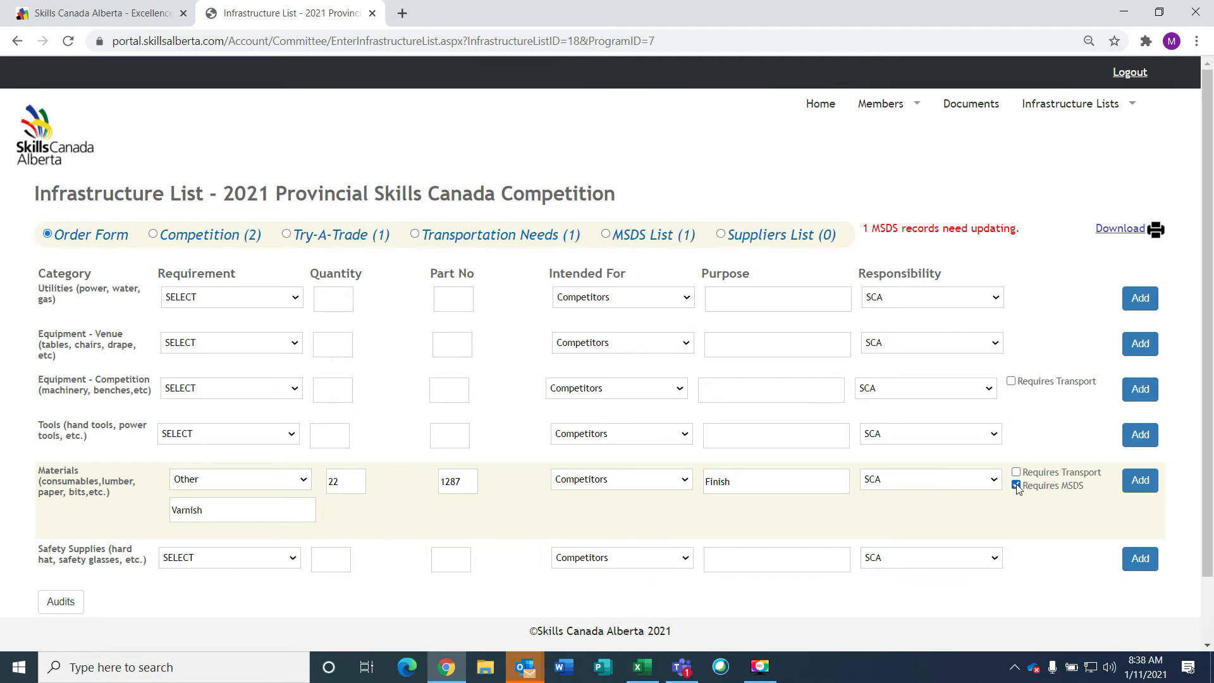
click(1140, 481)
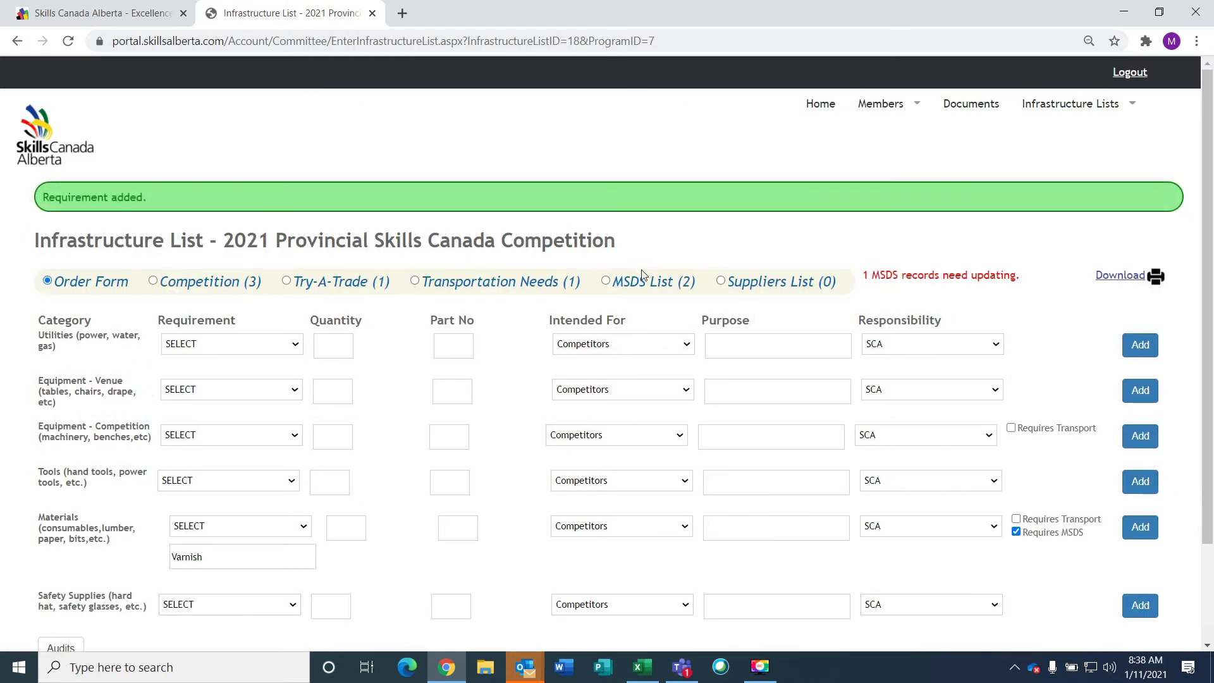
In the MSDS List, update Varnish to Urethane, Extreme Sheen, product 128-887, supplier PPG Coating
click(619, 284)
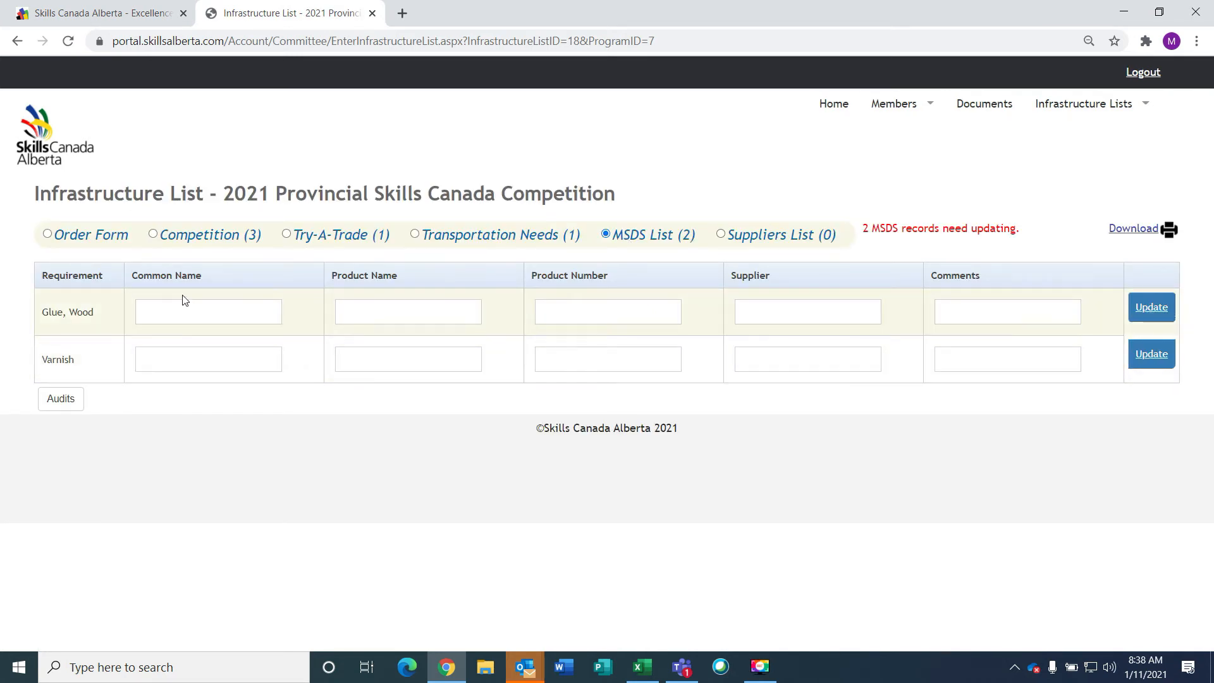
click(159, 358)
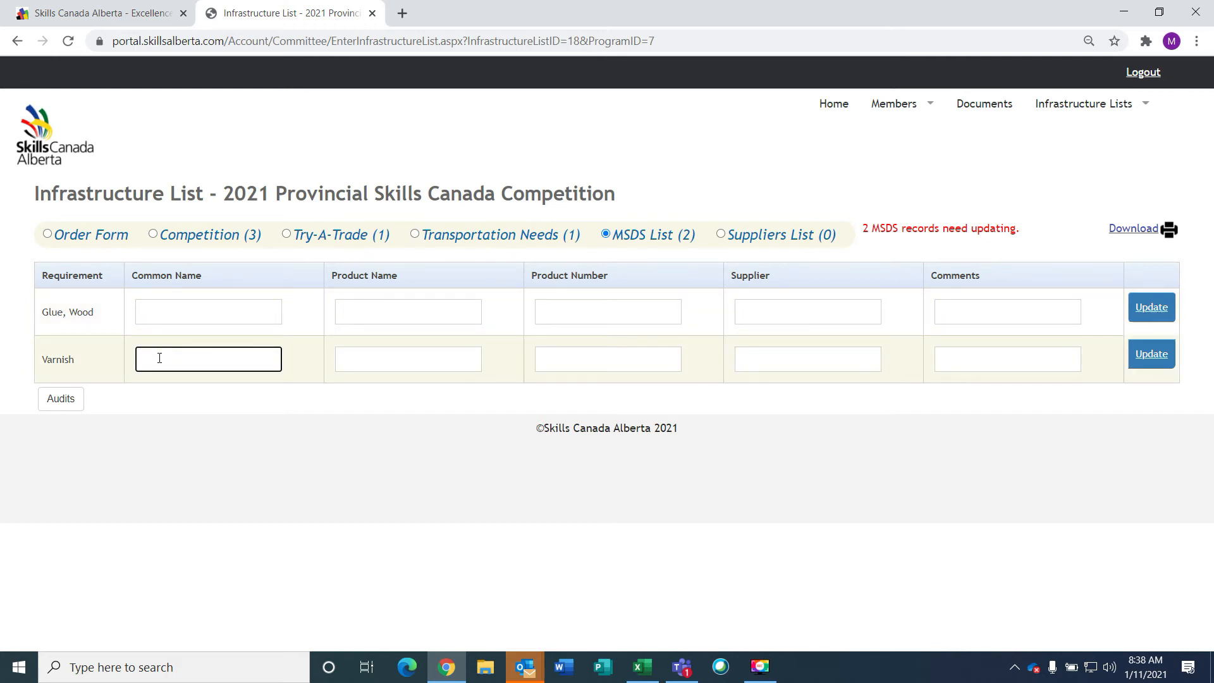
text(Urethane)
click(390, 353)
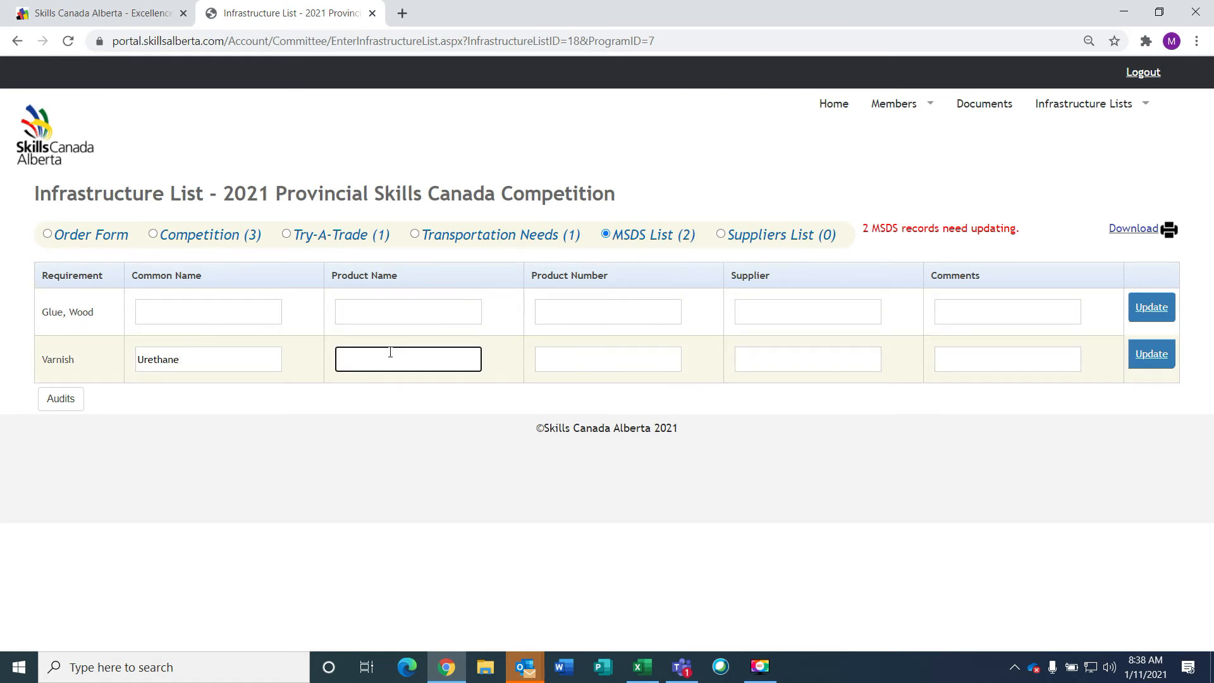
text(Extreme Sheen)
click(563, 364)
text(128-887)
click(782, 360)
text(PPG Coating)
click(1008, 368)
click(1136, 359)
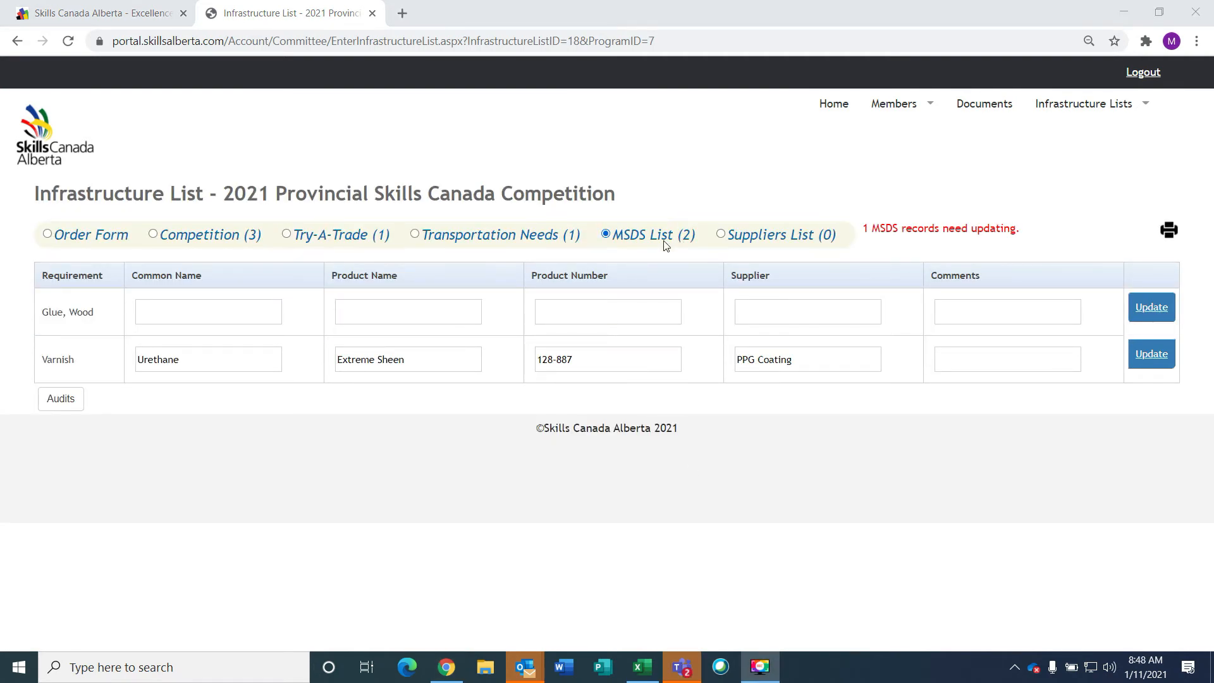
Switch to the Suppliers List view to get the empty supplier entry form
click(755, 237)
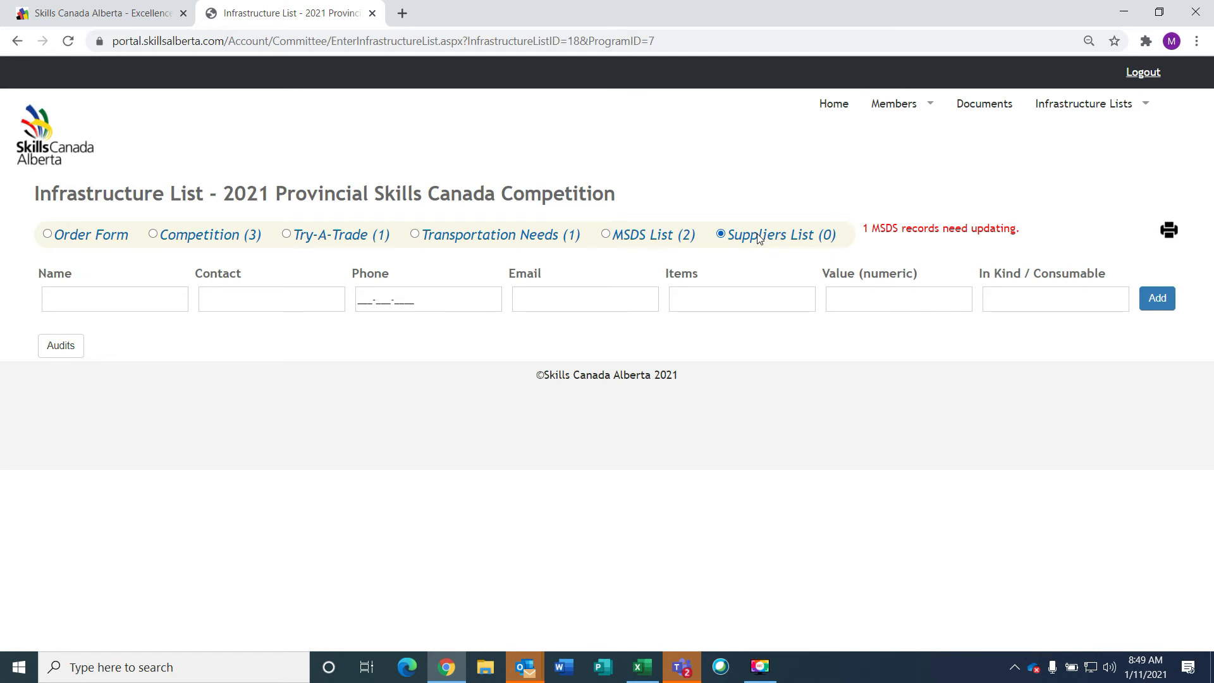
Enter supplier name Joes Hardwoods with the contact person's name, phone number and e-mail
click(91, 301)
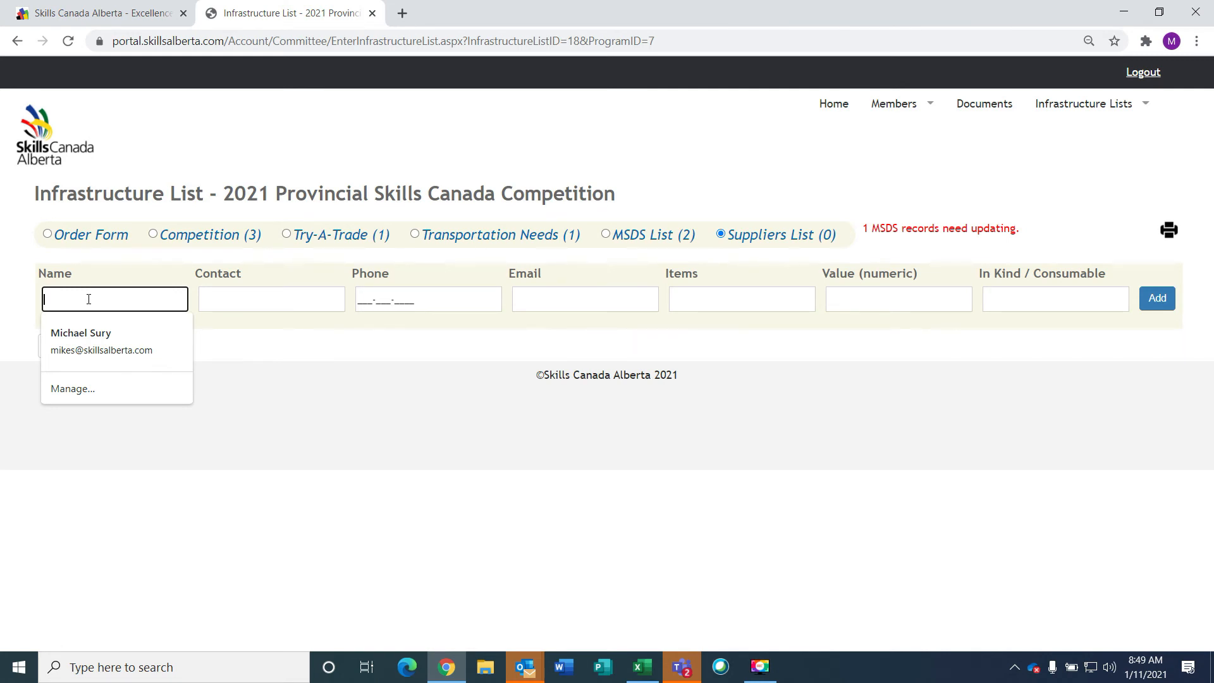
text(Joes Hardwoods)
click(266, 301)
text(Joe)
click(405, 301)
text(7805551212)
click(557, 301)
Set items to Project Material, value 5000, type Consumable, and add the supplier
click(772, 297)
text(Project Material)
click(850, 307)
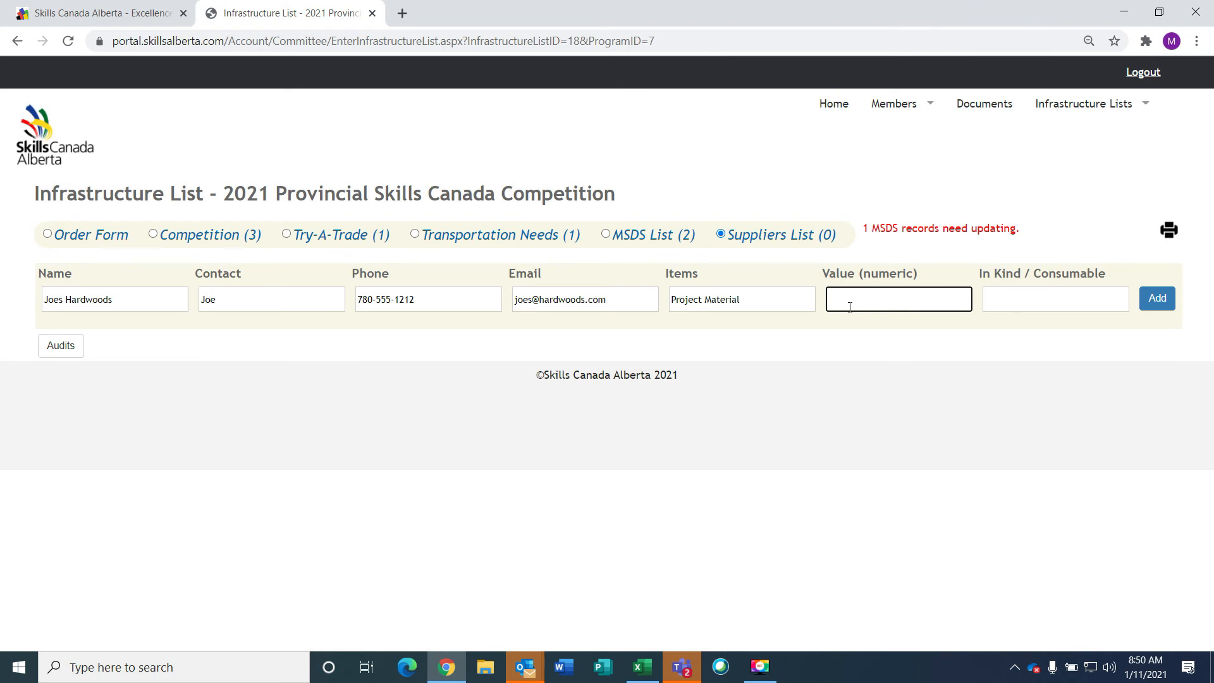
text(5000)
click(1074, 300)
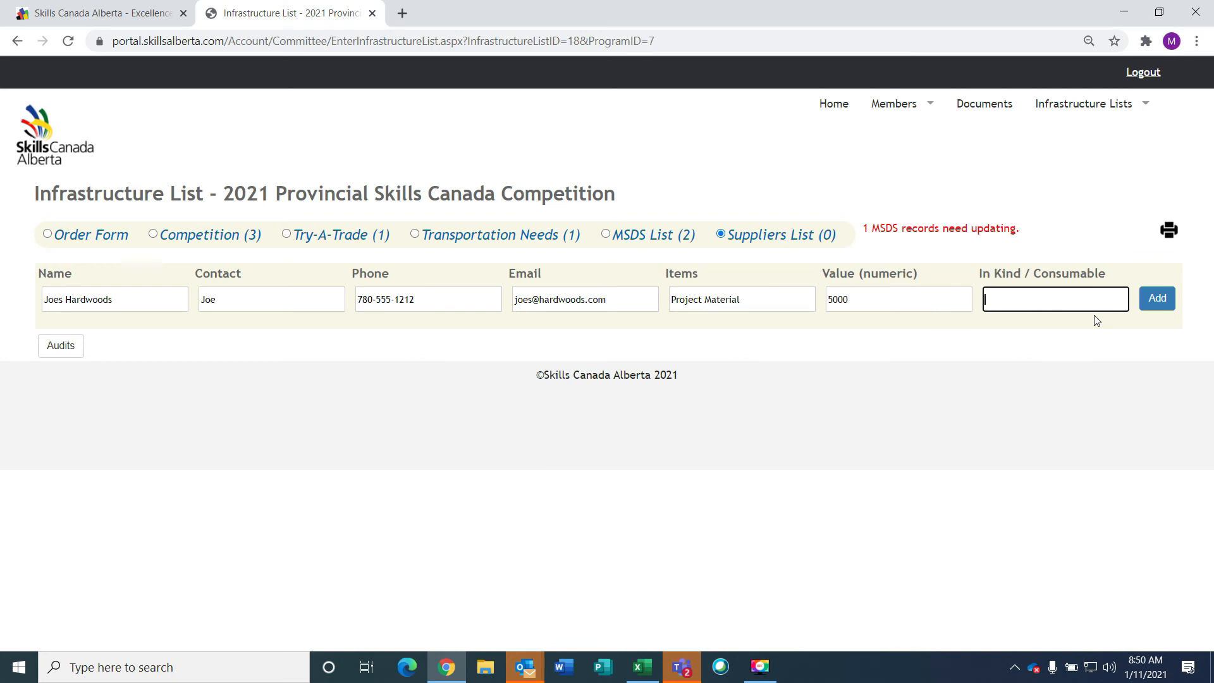
text(Consumable)
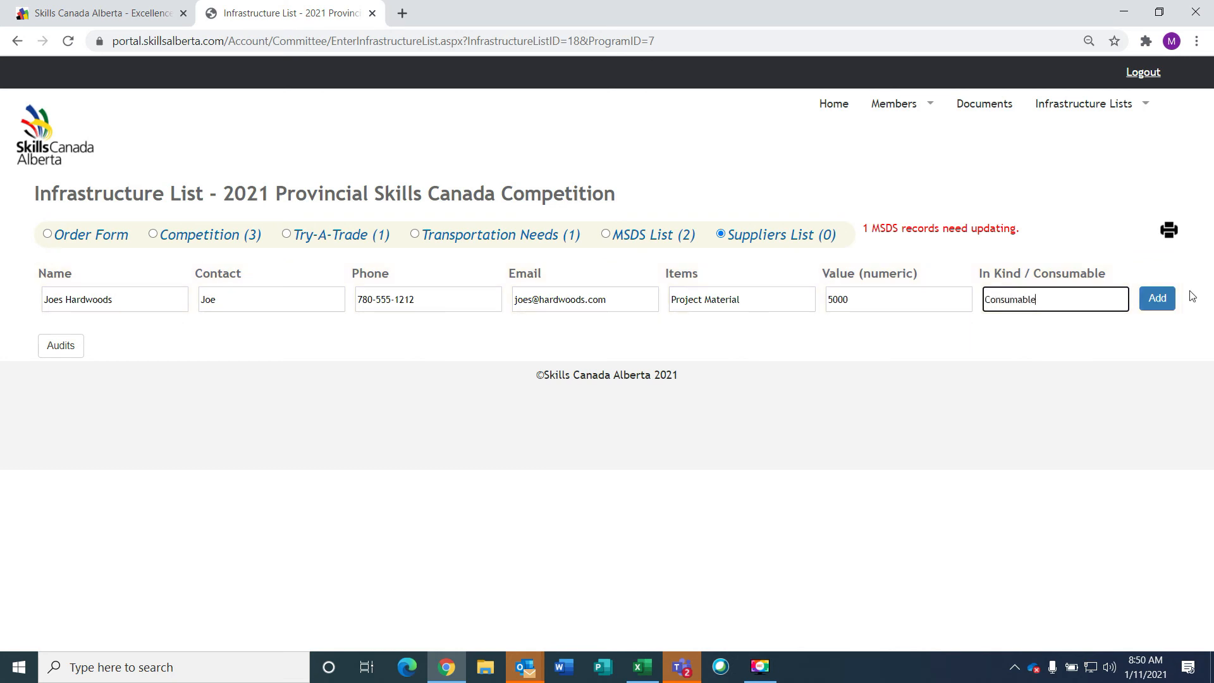
click(1160, 299)
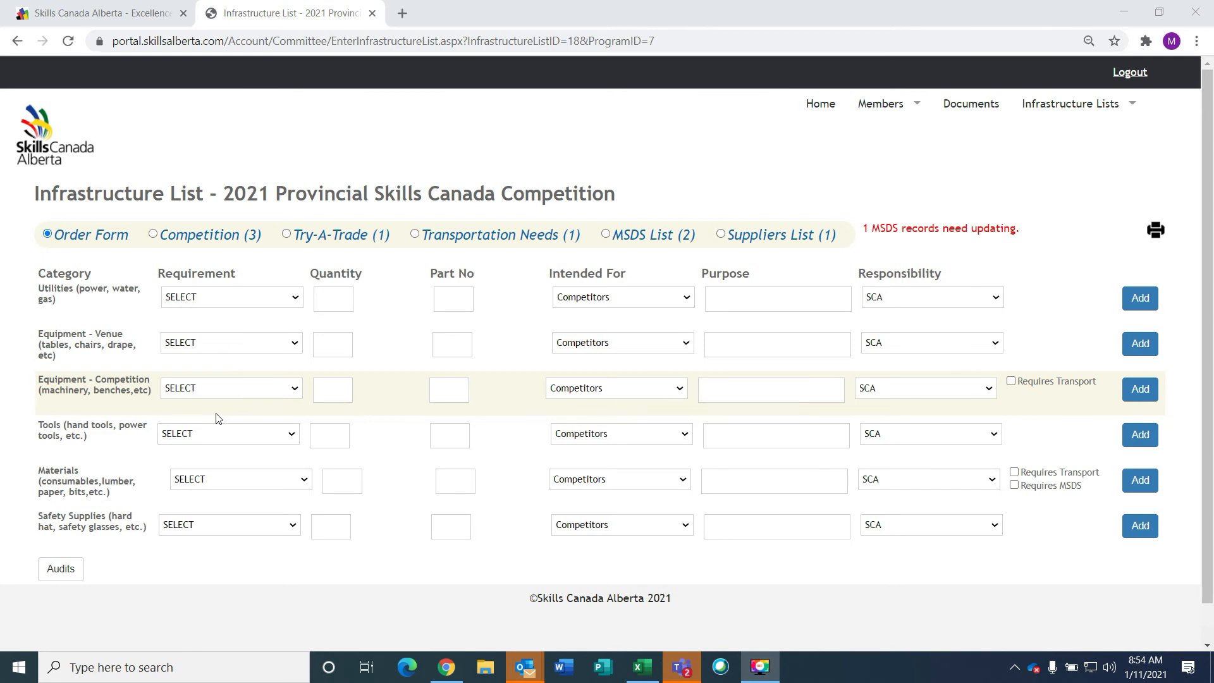
In the Competition list, change the Glue, Wood quantity from 22 to 18 and update the row
click(188, 238)
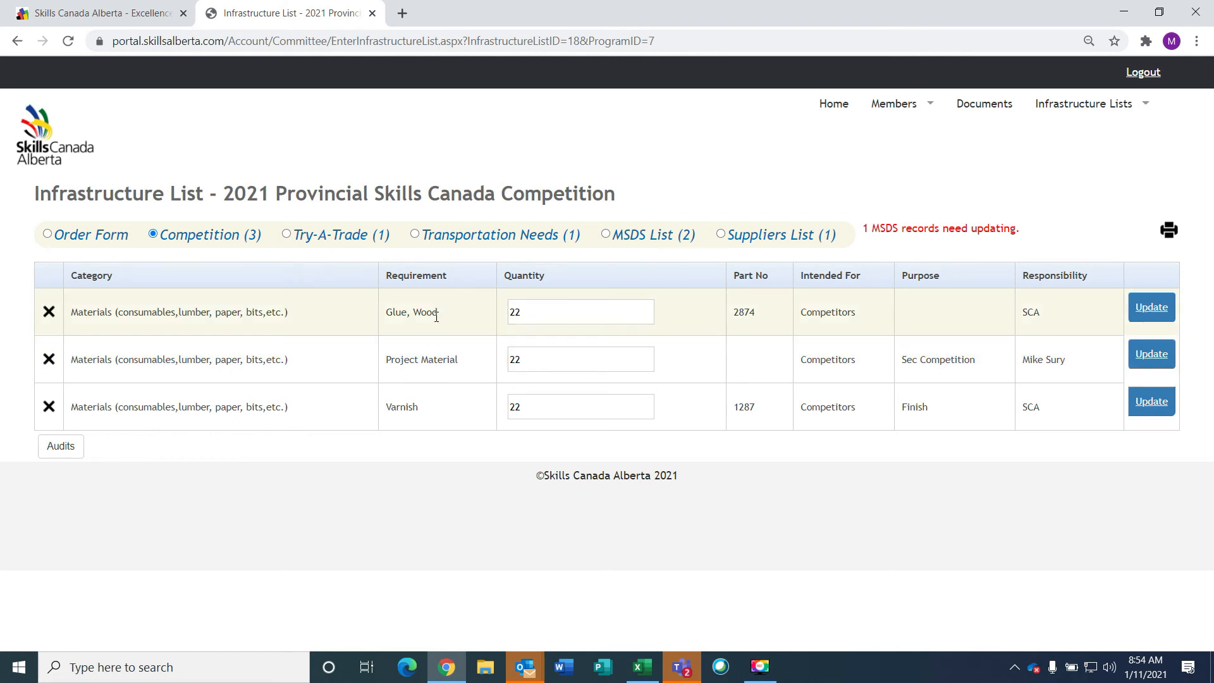
click(531, 311)
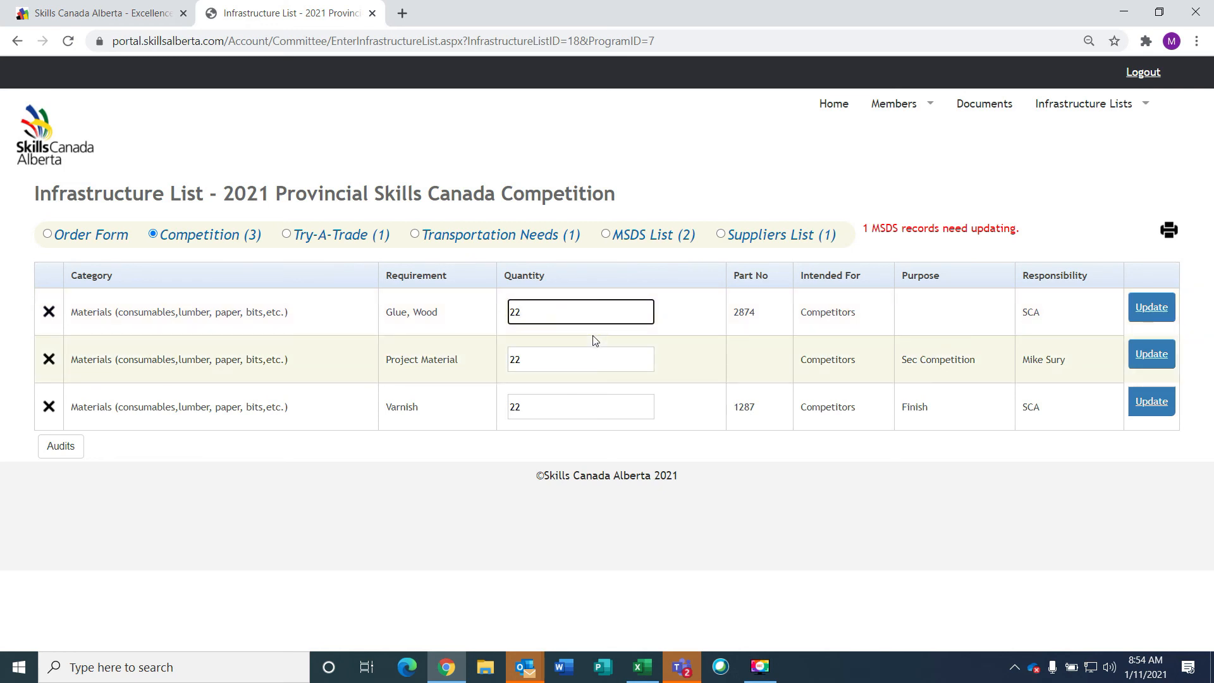
key(BackSpace)
key(BackSpace)
text(18)
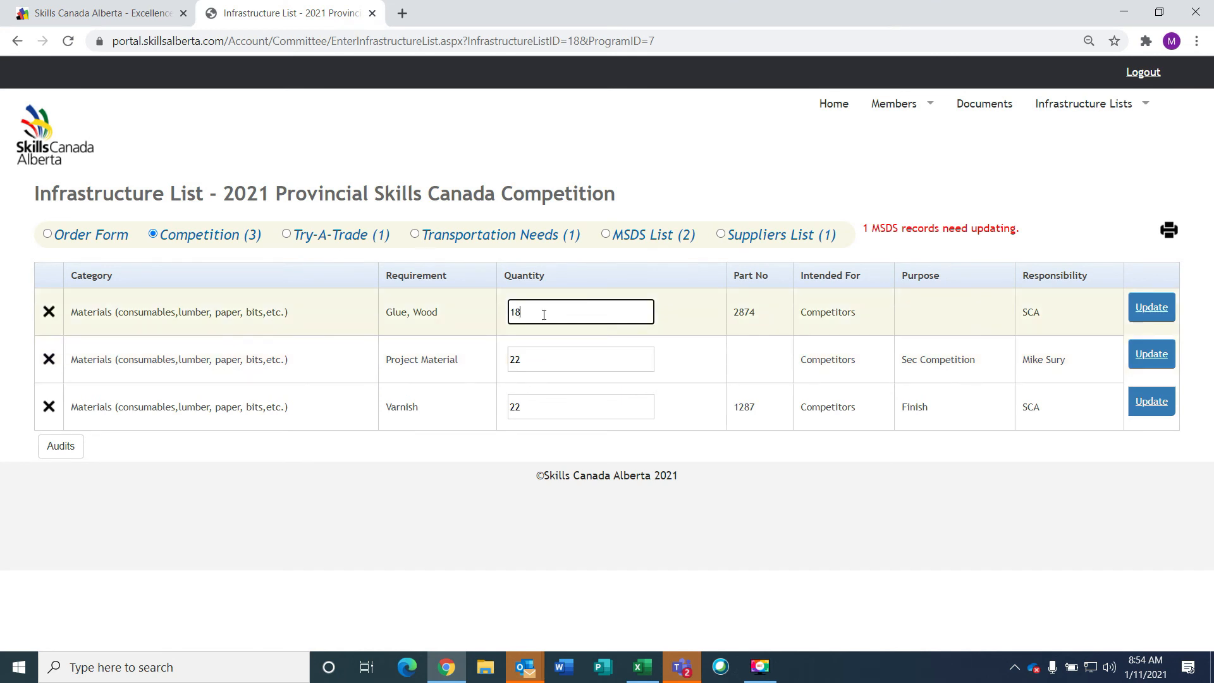
click(757, 318)
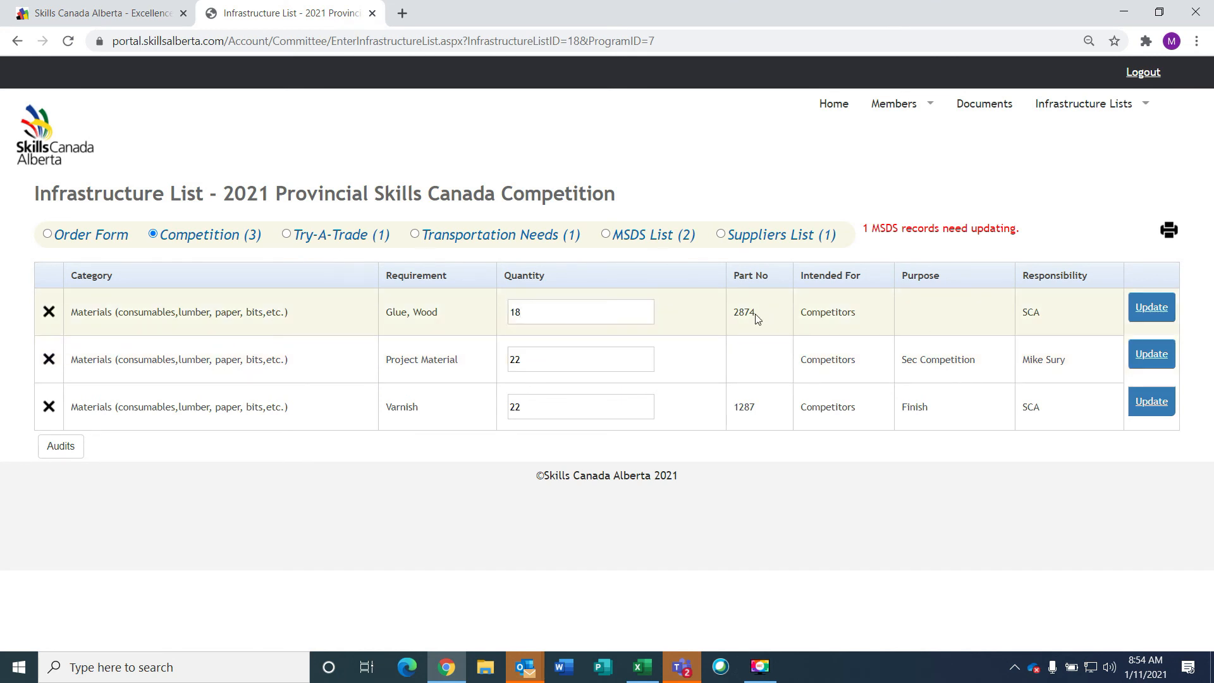
click(1162, 307)
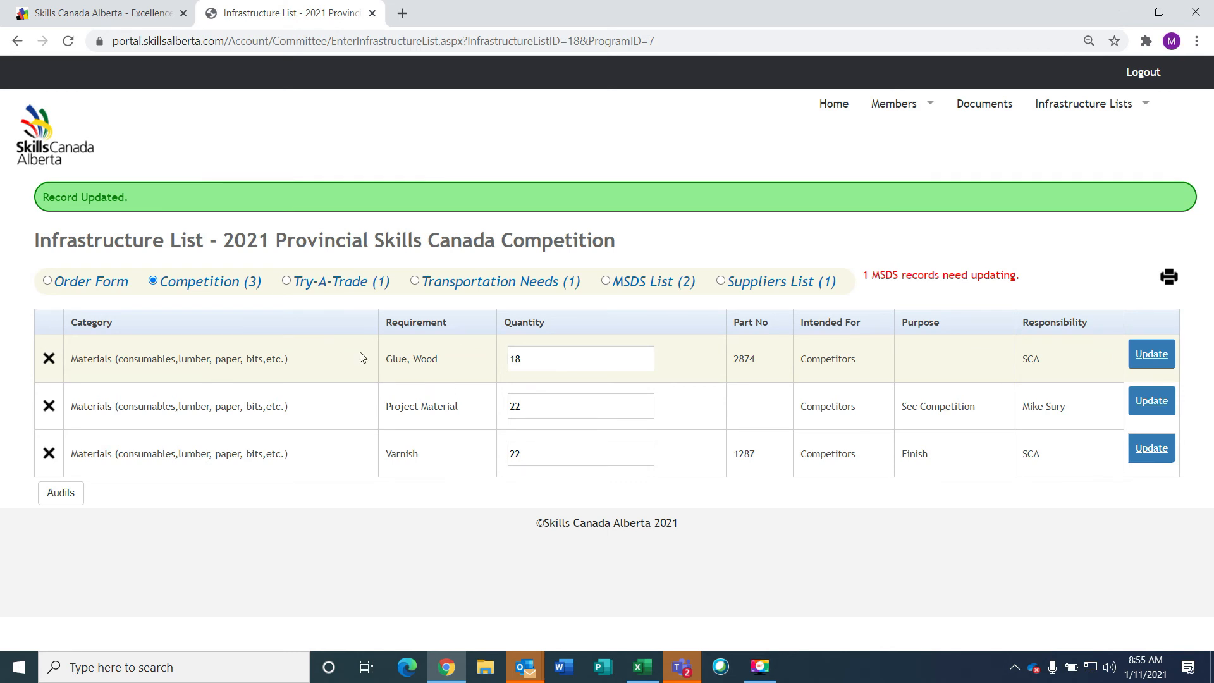
Delete the Glue, Wood row and go back to the order form
click(48, 363)
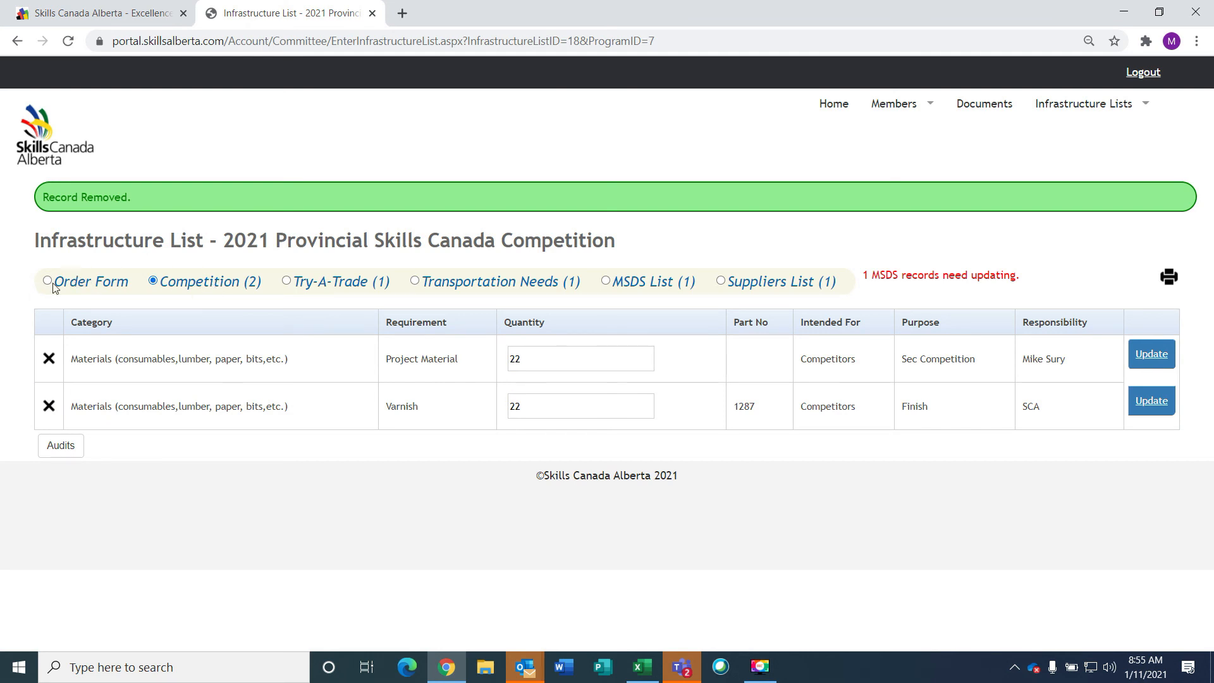
click(74, 283)
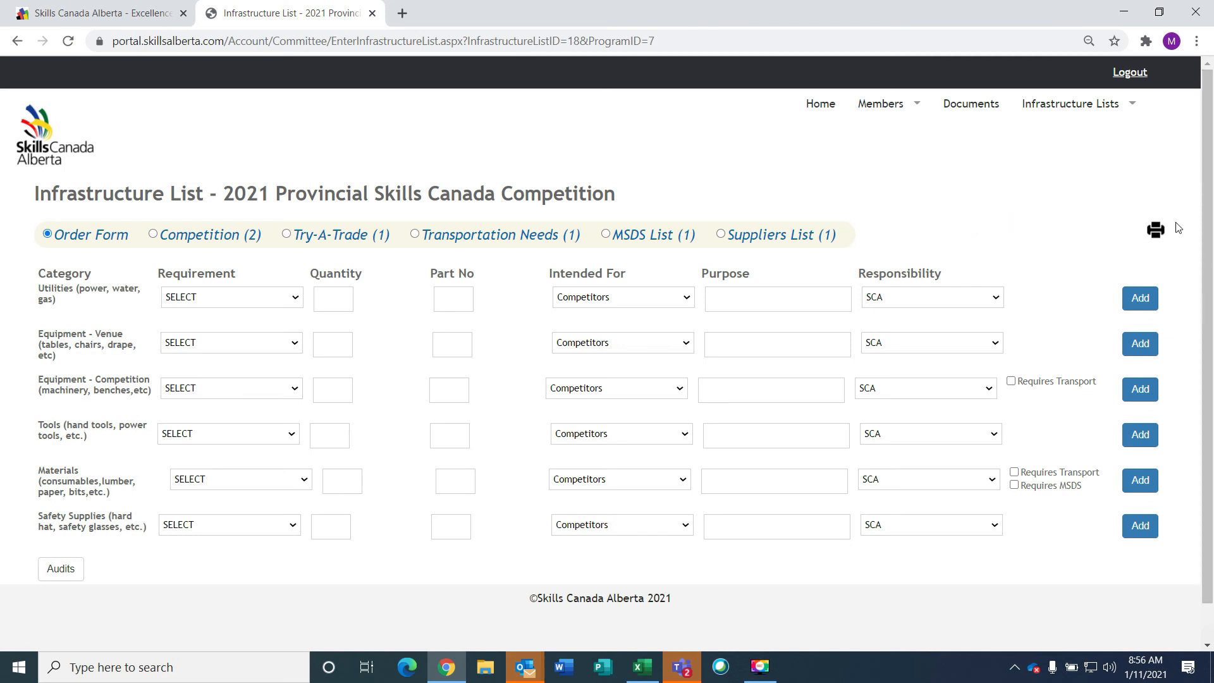
Download the infrastructure list as an .xlsx workbook and open it from the download bar
click(1156, 232)
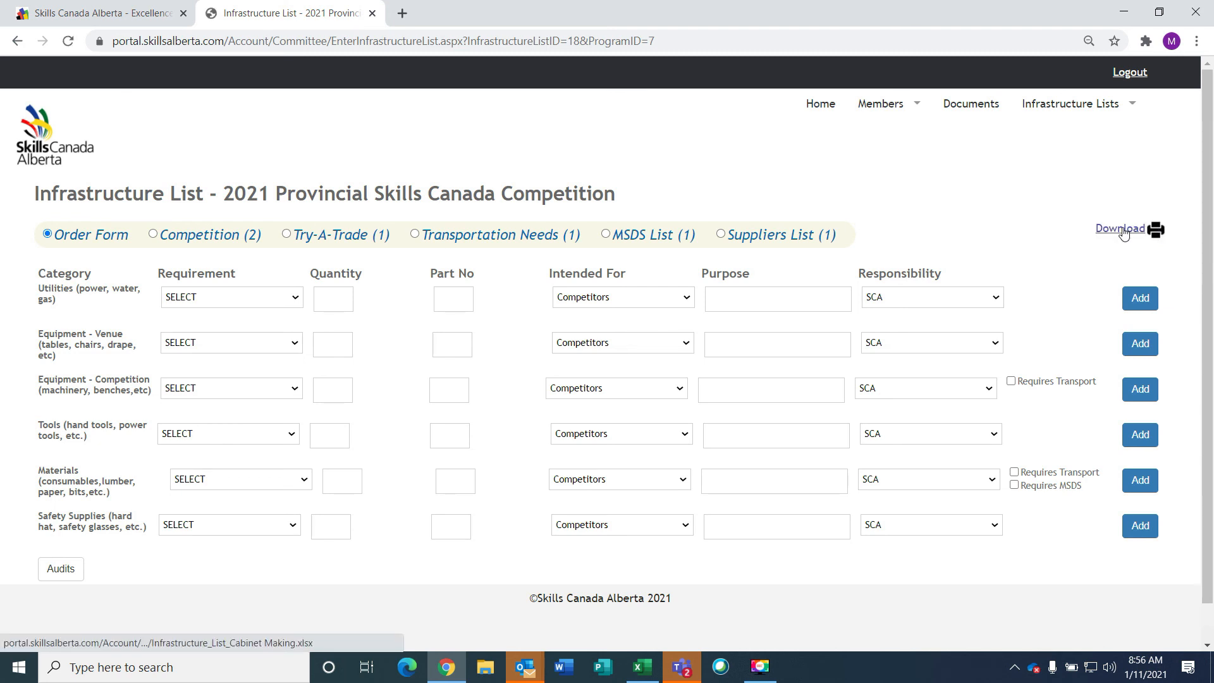
click(1124, 230)
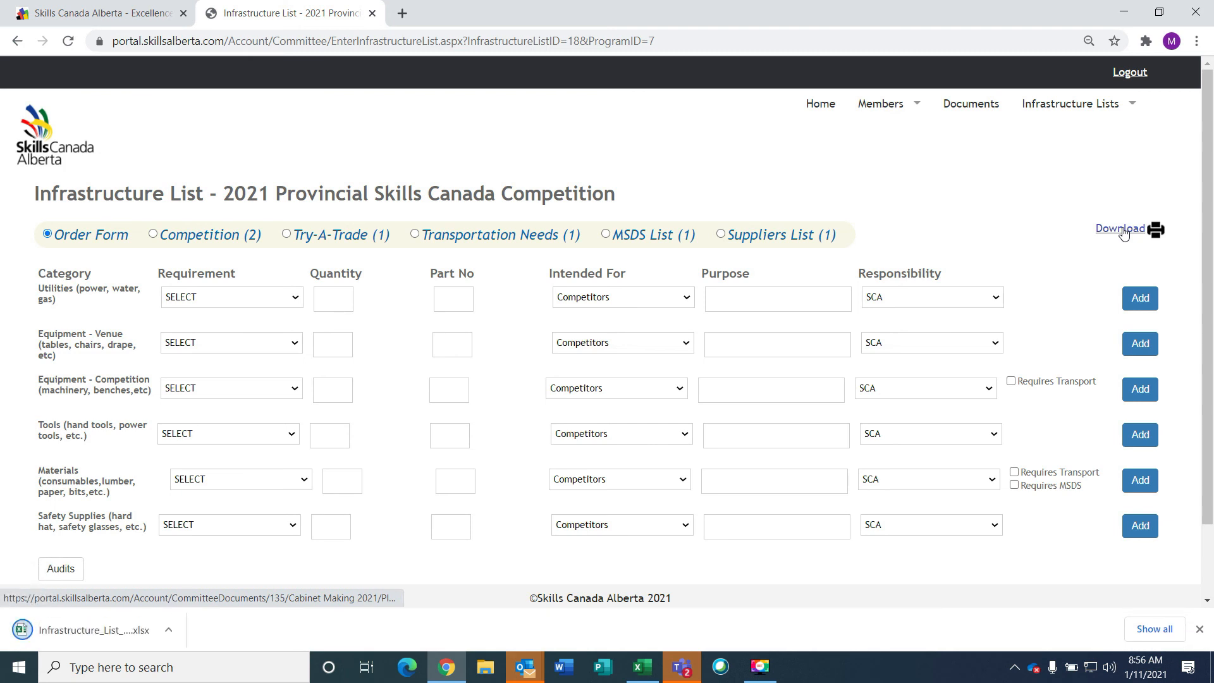
click(78, 633)
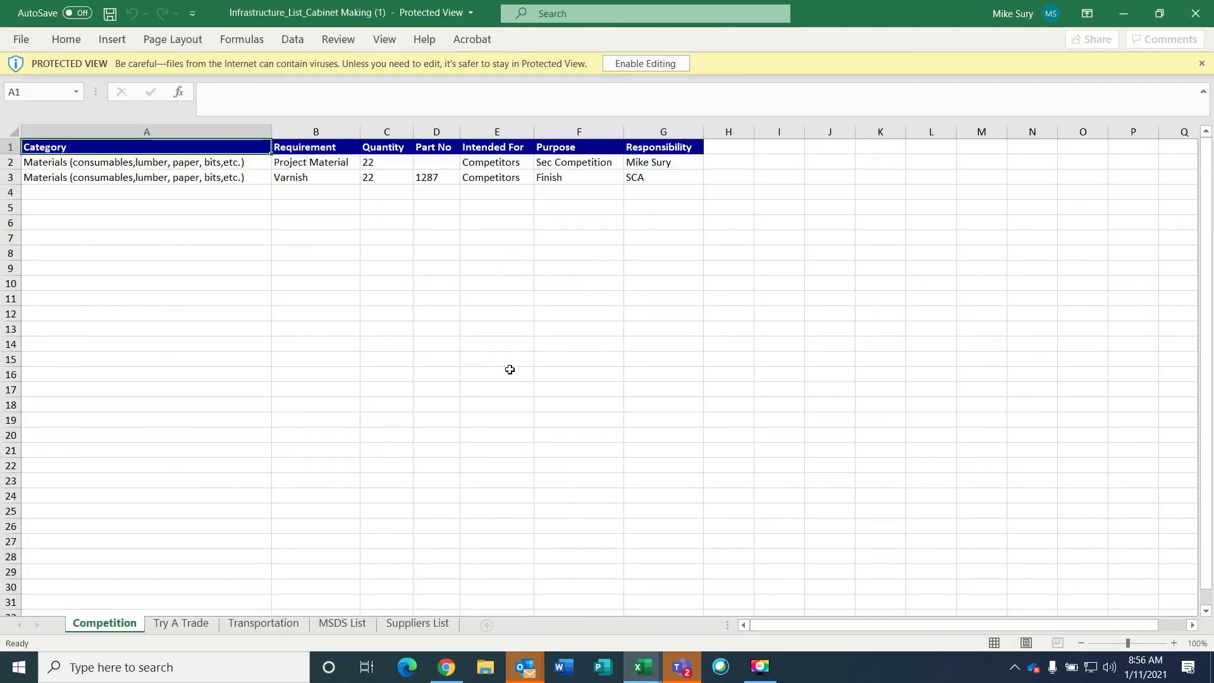
Enable editing, review the Try A Trade, Transportation, MSDS, Suppliers and Competition sheets, then minimize Excel
click(663, 65)
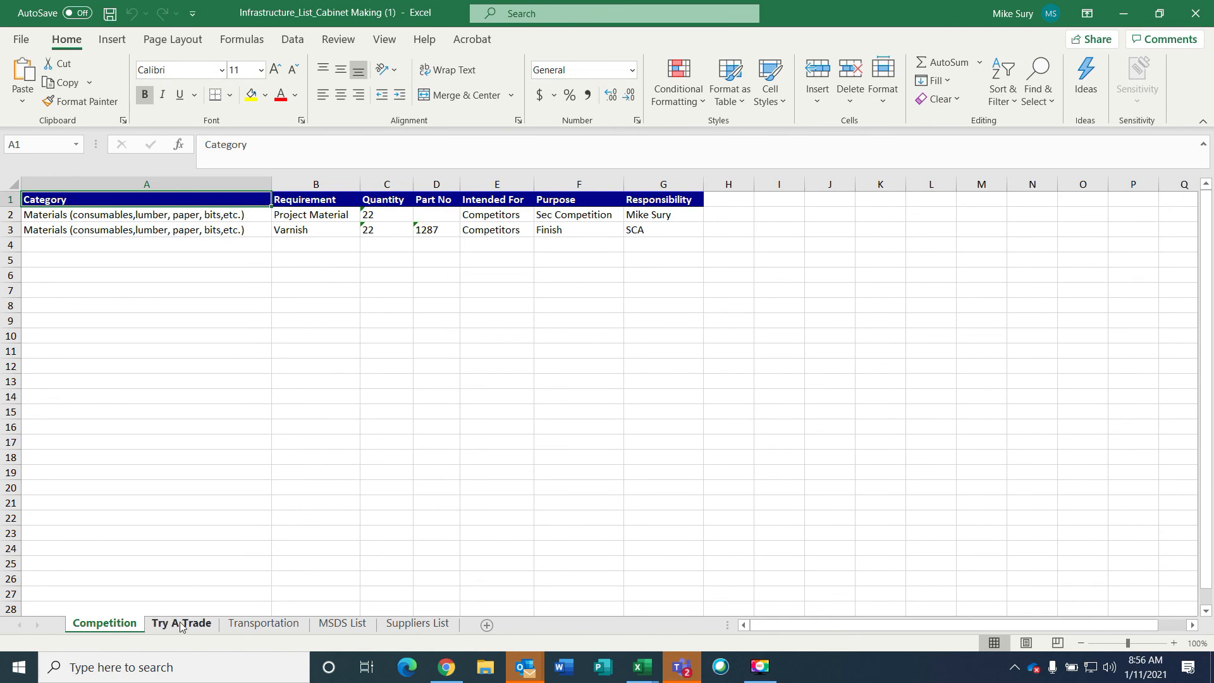
click(181, 624)
click(263, 624)
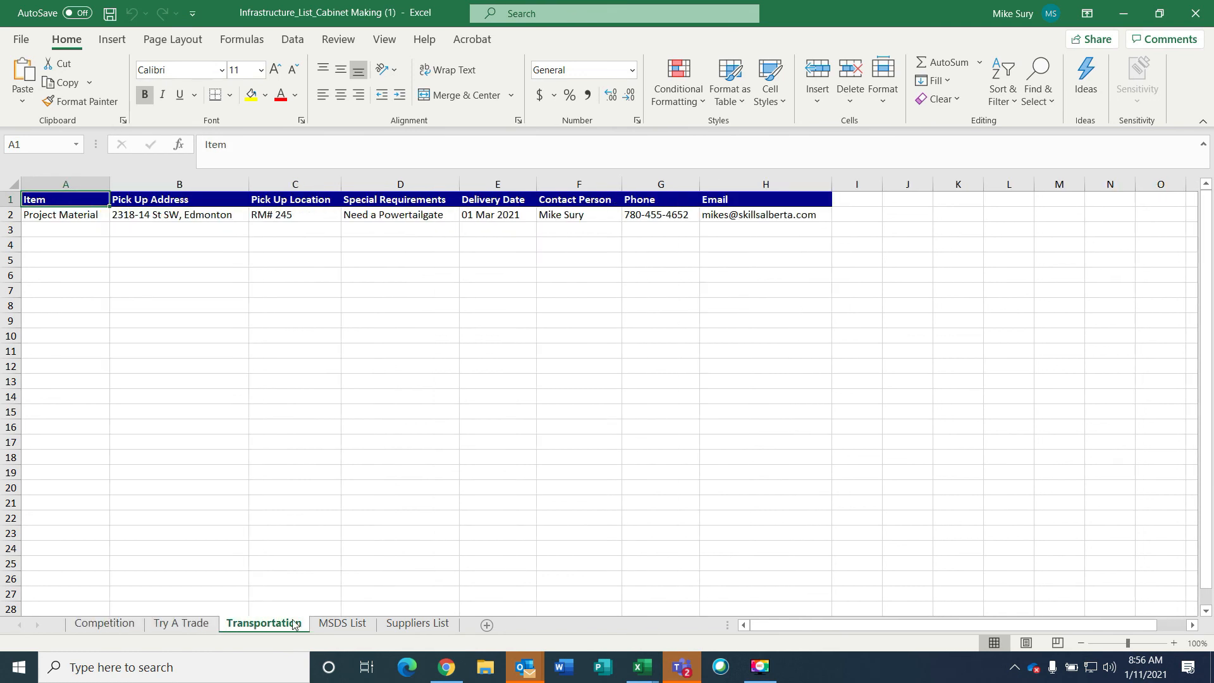
click(342, 624)
click(417, 623)
click(105, 623)
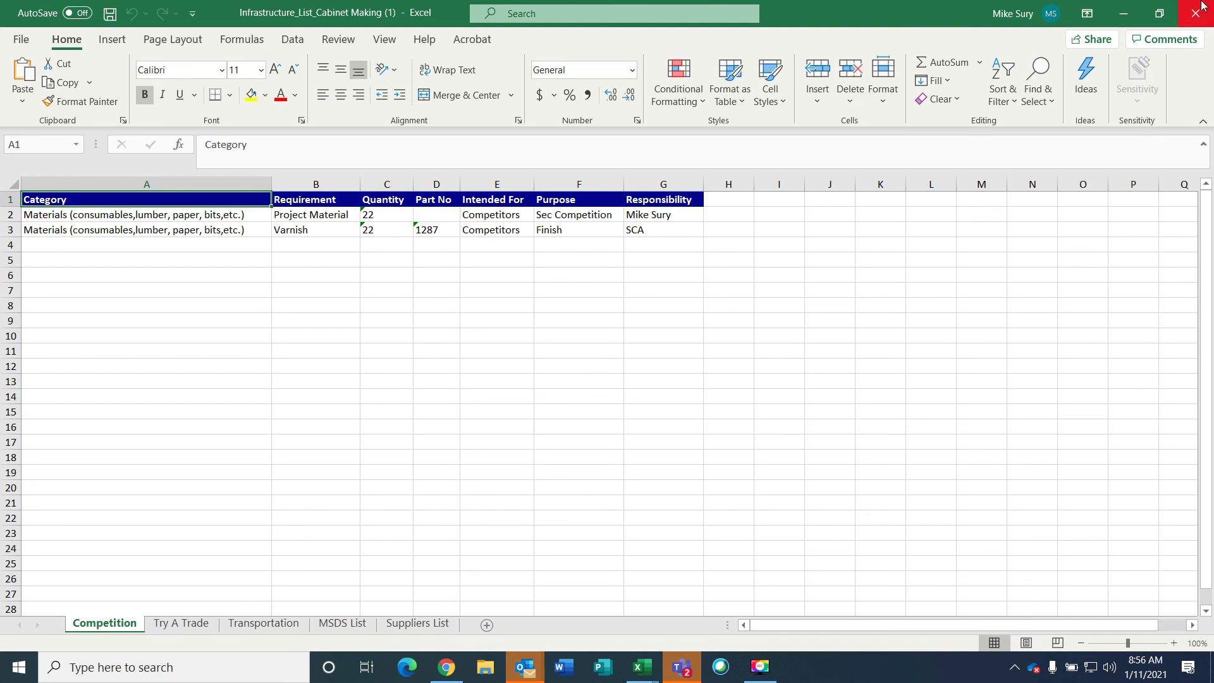
click(1124, 16)
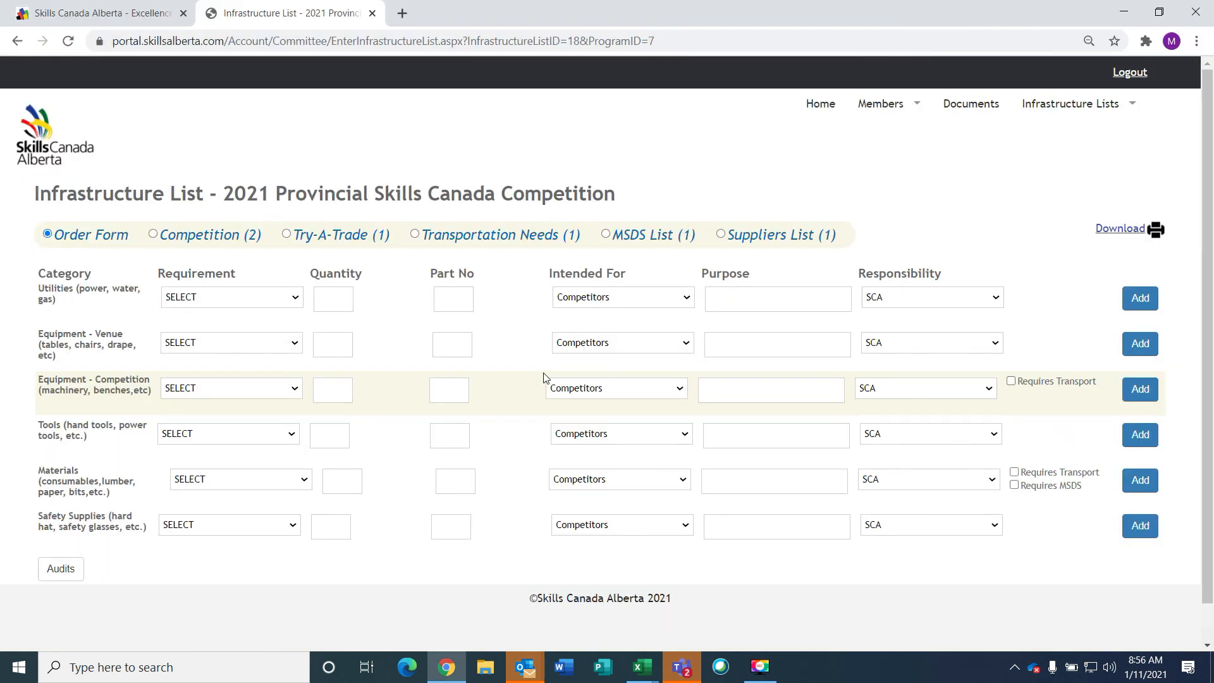